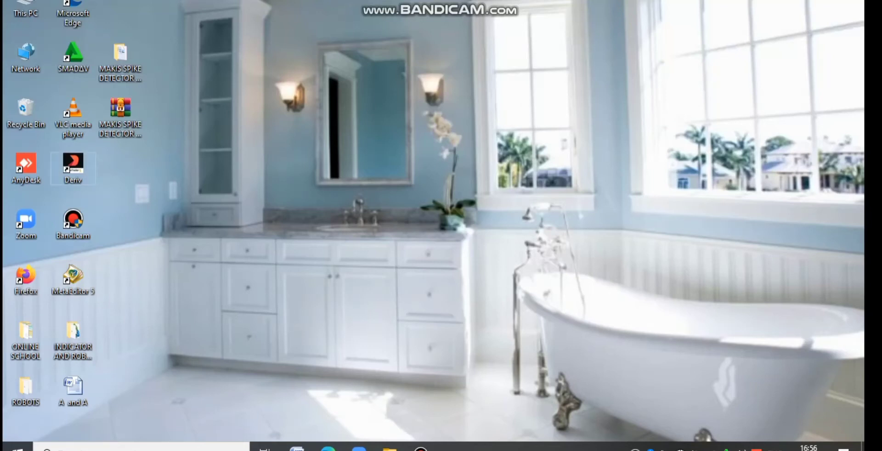
Step: Open the Deriv MT5 terminal from the desktop, then minimize and re-maximize the Crash 500 Index chart
{"action": "left_click", "coordinate": [73, 168]}
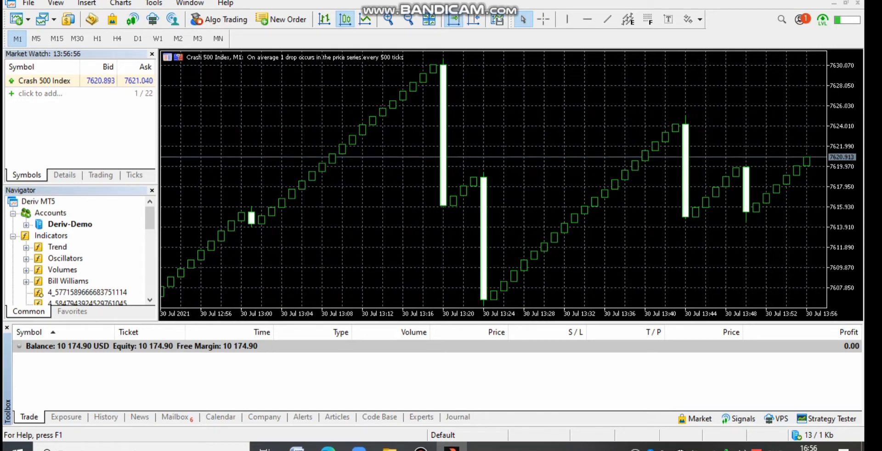
{"action": "left_click", "coordinate": [834, 4]}
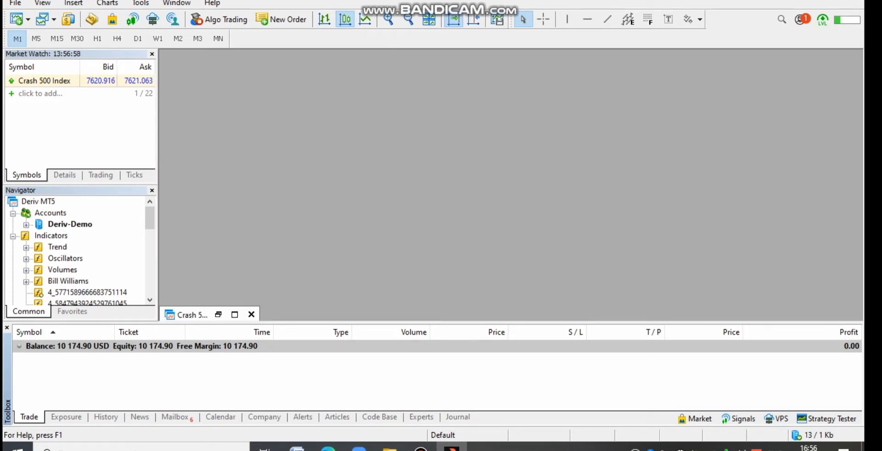
{"action": "left_click", "coordinate": [234, 314]}
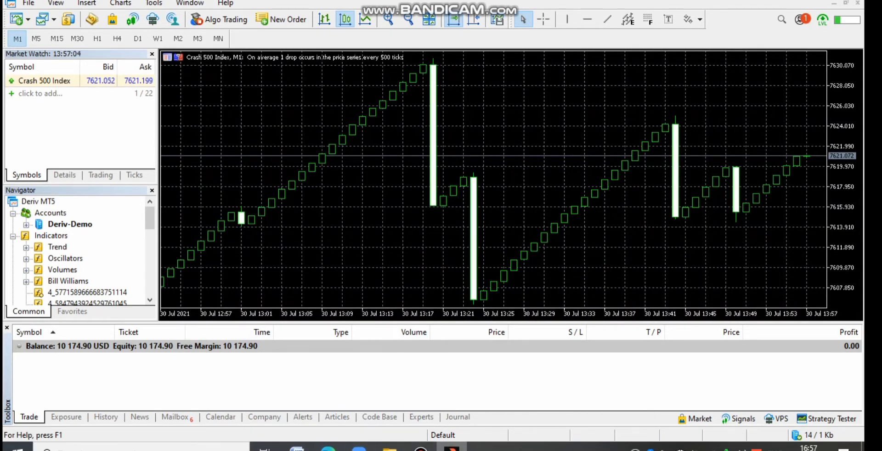
Step: Open the MAKIS SPIKE DETECTOR 2021 zip archive from the desktop in WinRAR and enter its main folder, dismissing the licence reminder
{"action": "key", "text": "super+d"}
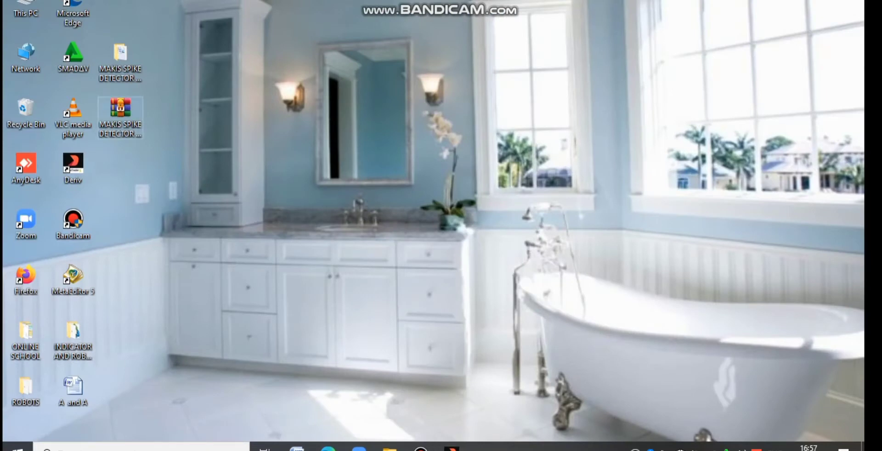
{"action": "left_click", "coordinate": [120, 115]}
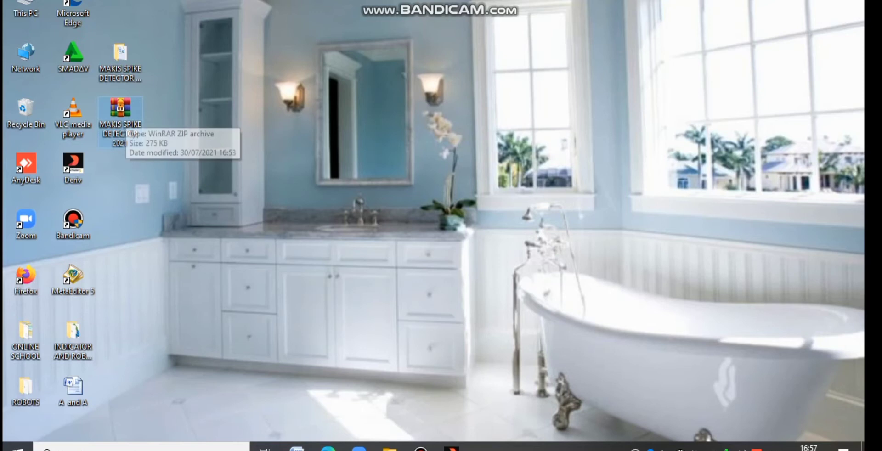
{"action": "double_click", "coordinate": [120, 115]}
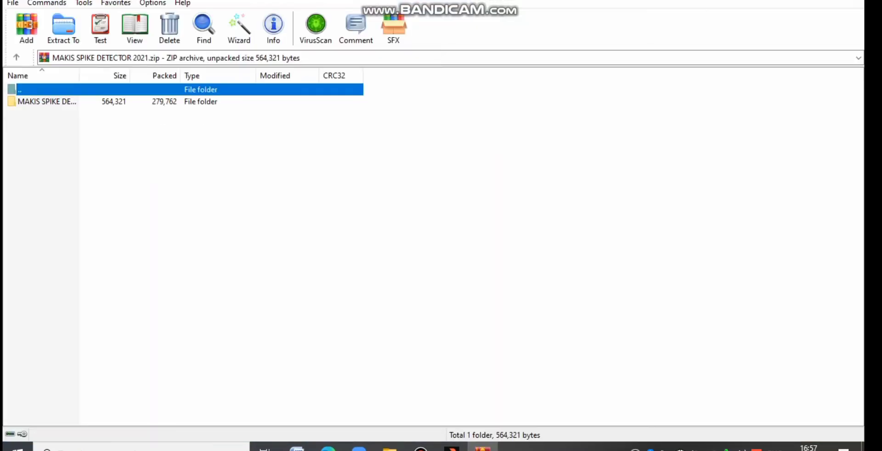
{"action": "left_click", "coordinate": [531, 166]}
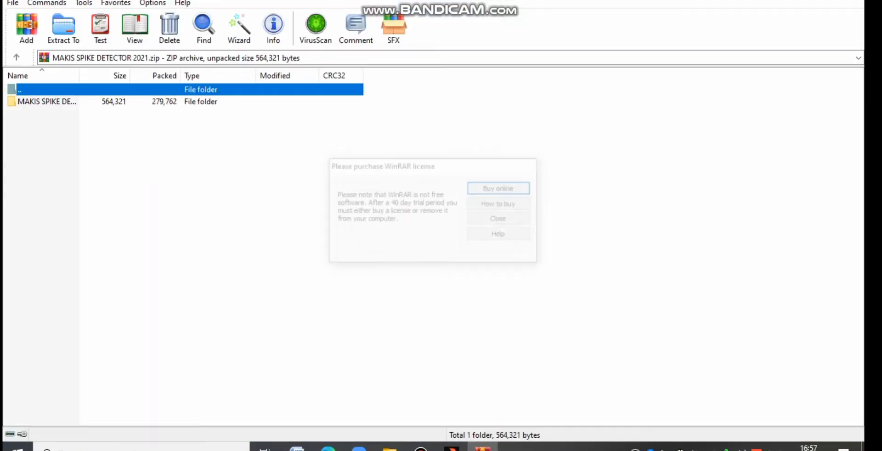
{"action": "double_click", "coordinate": [47, 102]}
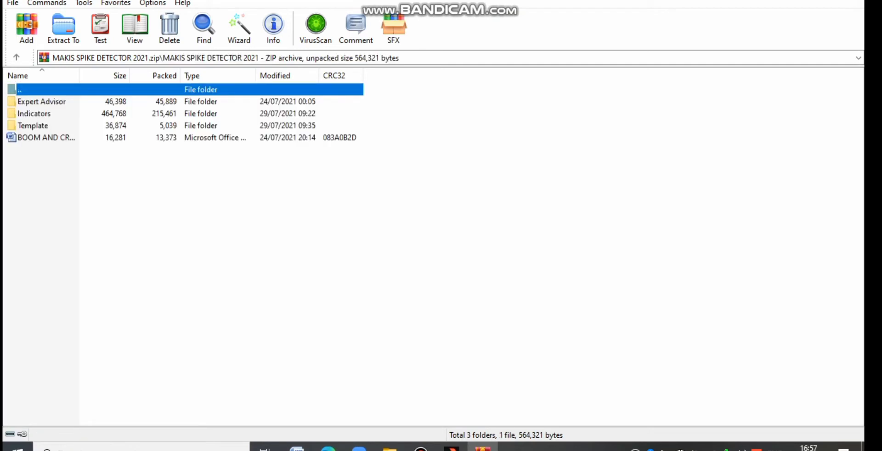
Step: Copy the Ronz SLTP MT5 file from the archive's Expert Advisor folder
{"action": "key", "text": "Down"}
{"action": "key", "text": "Return"}
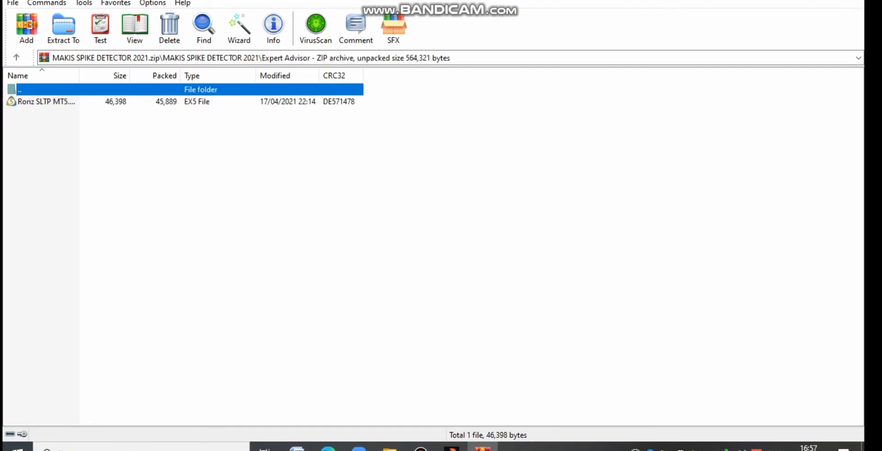
{"action": "key", "text": "Down"}
{"action": "key", "text": "Menu"}
{"action": "key", "text": "Down"}
{"action": "key", "text": "Return"}
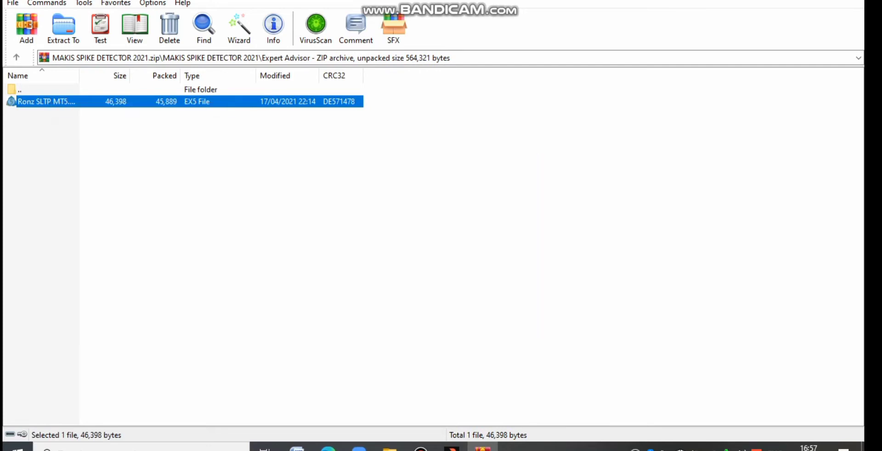
Step: Switch to the Deriv MT5 terminal and open its data folder
{"action": "key", "text": "alt+Tab"}
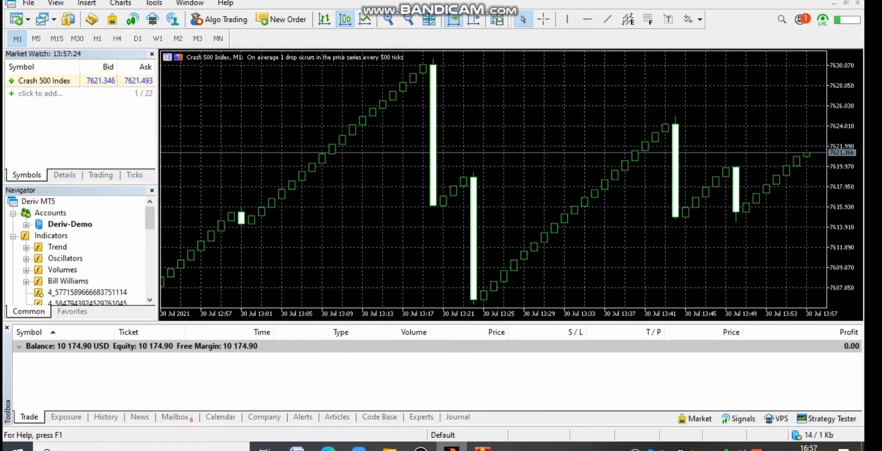
{"action": "key", "text": "alt+f"}
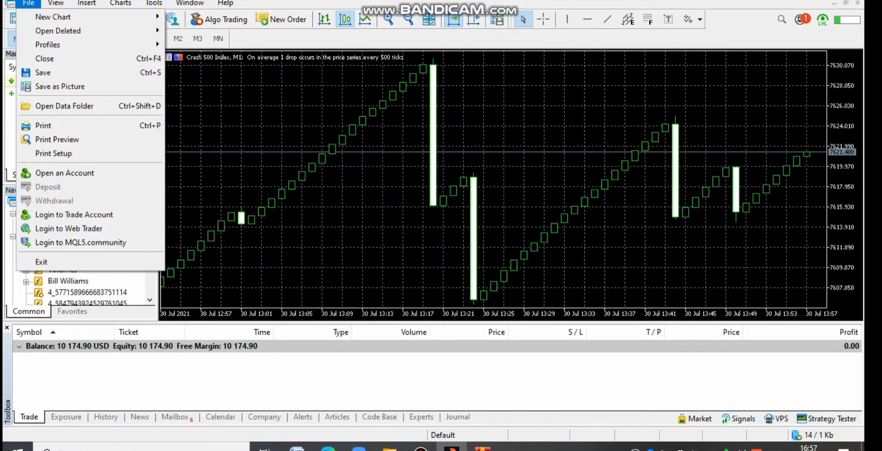
{"action": "key", "text": "Down"}
{"action": "key", "text": "Down"}
{"action": "key", "text": "Down"}
{"action": "key", "text": "Down"}
{"action": "key", "text": "Down"}
{"action": "key", "text": "Down"}
{"action": "key", "text": "Down"}
{"action": "key", "text": "Return"}
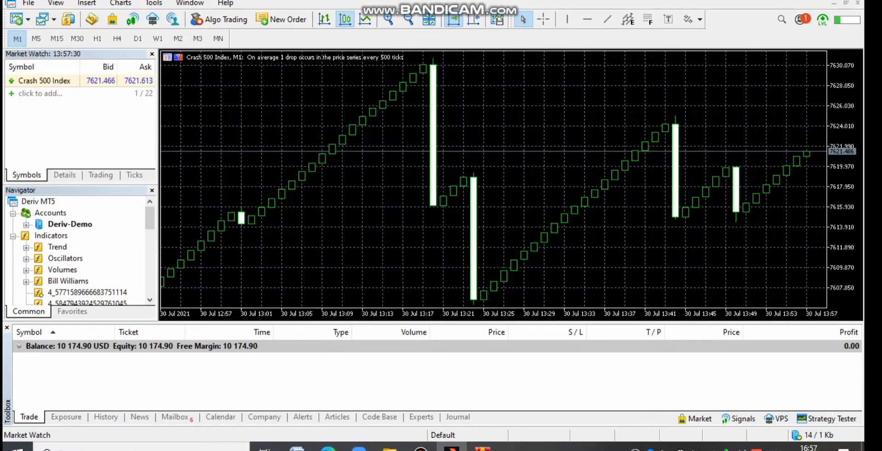
{"action": "key", "text": "ctrl+shift+d"}
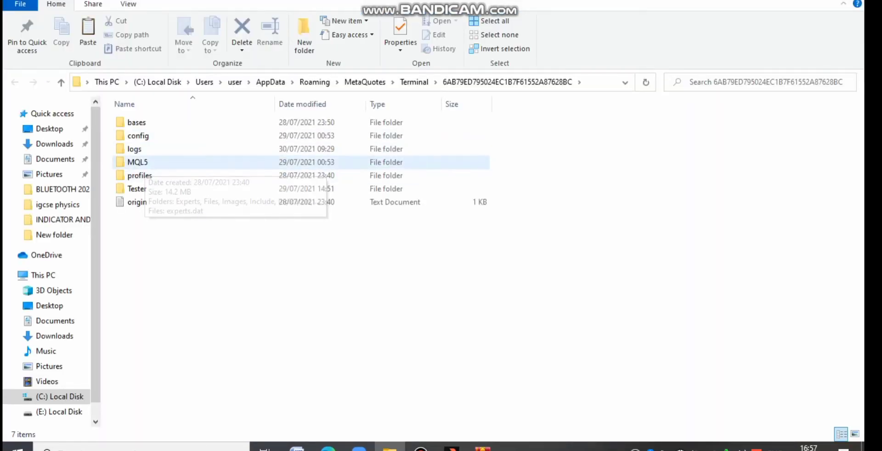
Step: Go to the Advisors folder inside MQL5\Experts in the data folder
{"action": "left_click", "coordinate": [143, 163]}
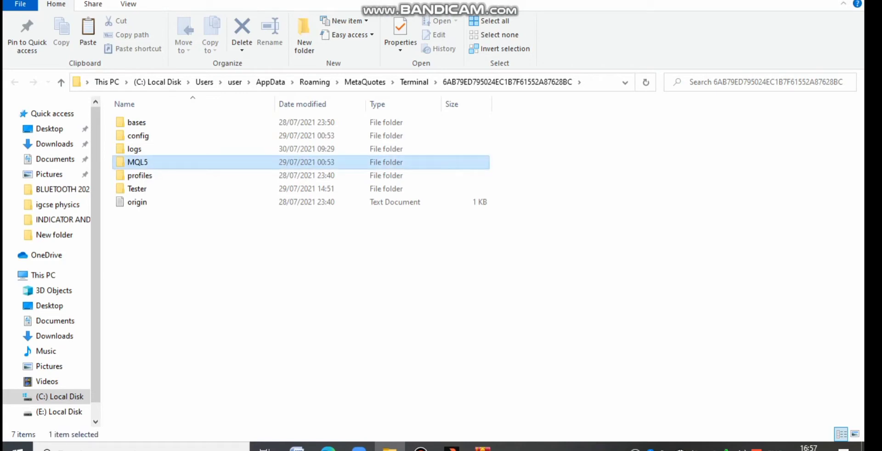
{"action": "double_click", "coordinate": [143, 162]}
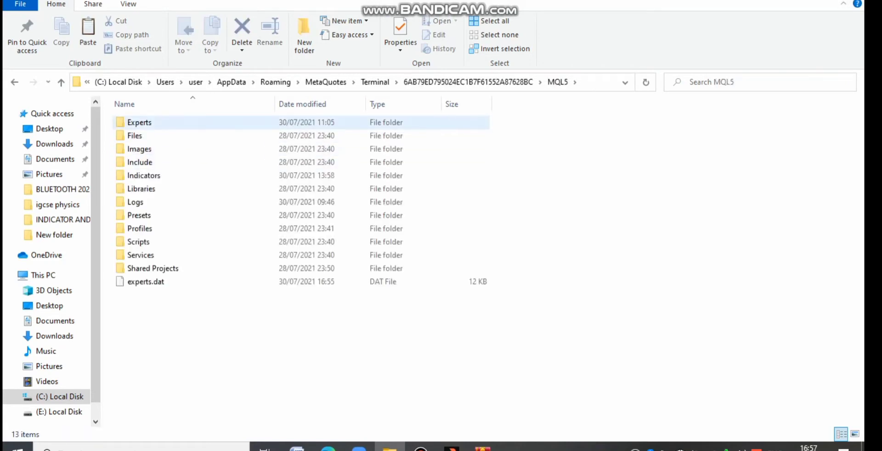
{"action": "left_click", "coordinate": [133, 122]}
{"action": "key", "text": "Return"}
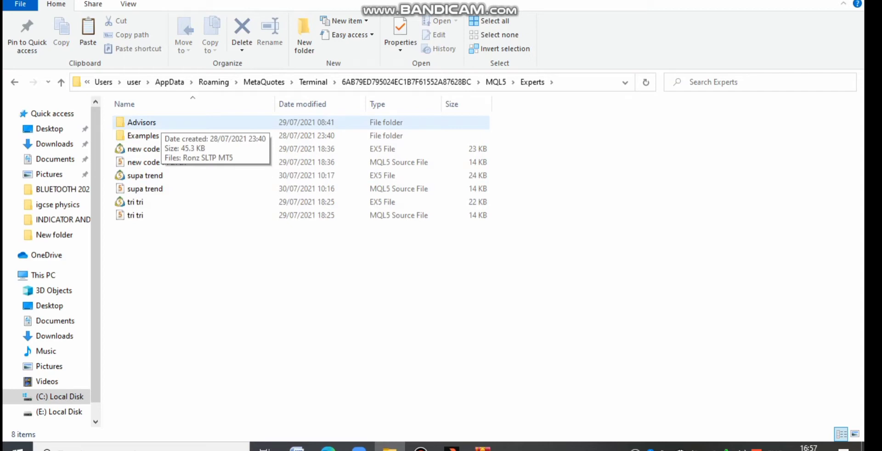
{"action": "double_click", "coordinate": [142, 122]}
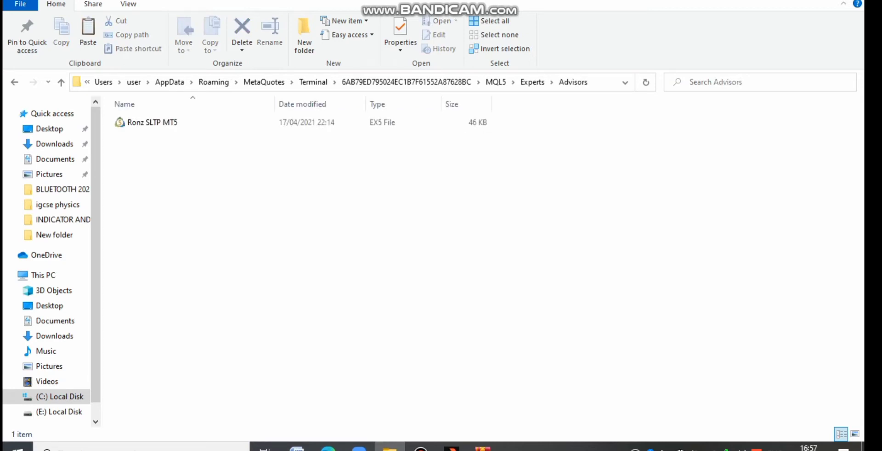
Step: Paste the Ronz SLTP MT5 file into the Advisors folder, replacing the existing file
{"action": "right_click", "coordinate": [183, 151]}
{"action": "left_click", "coordinate": [214, 238]}
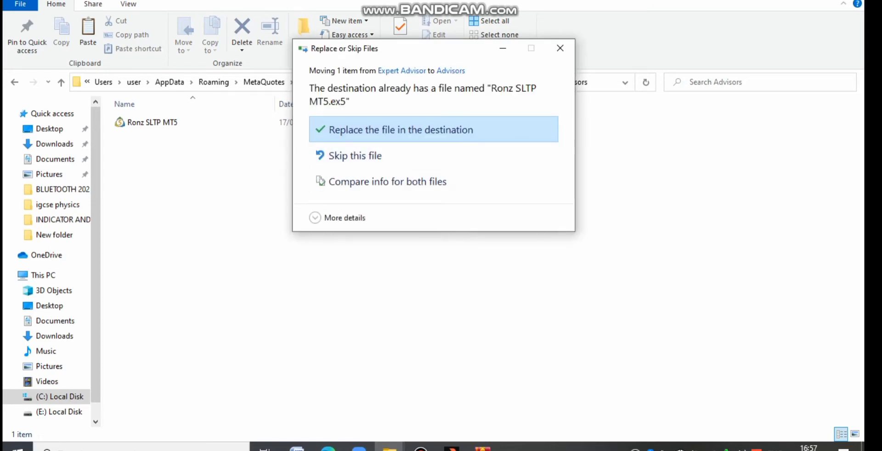
{"action": "left_click", "coordinate": [432, 129]}
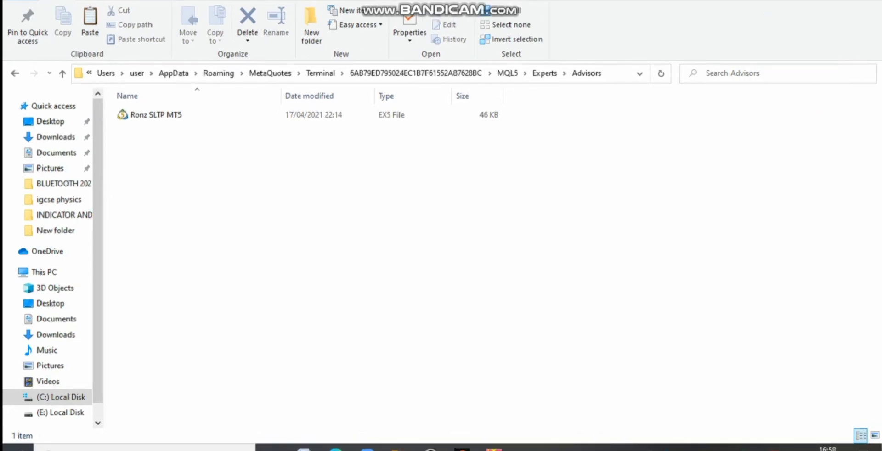
Step: Return to the archive in WinRAR and copy all six EX5 files from its Indicators folder
{"action": "key", "text": "alt+Tab"}
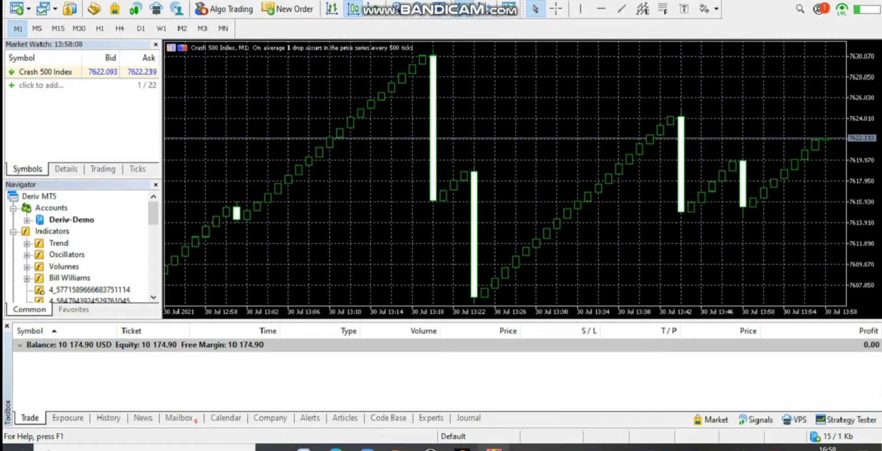
{"action": "key", "text": "alt+Tab"}
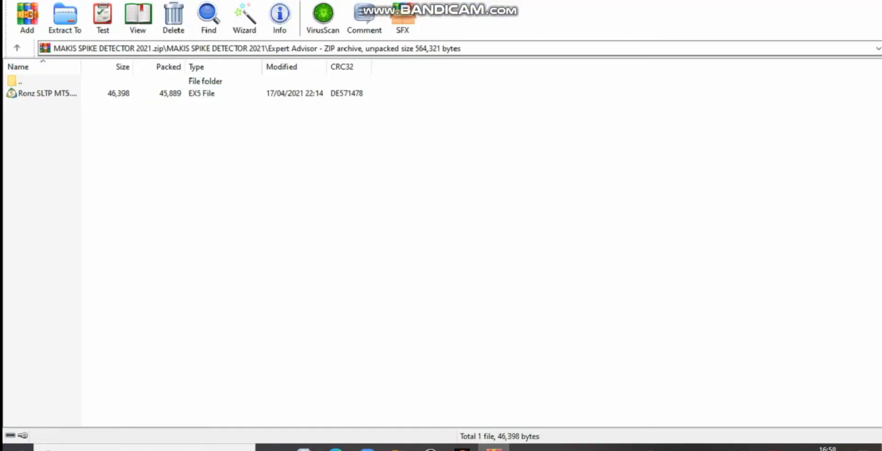
{"action": "left_click", "coordinate": [17, 48]}
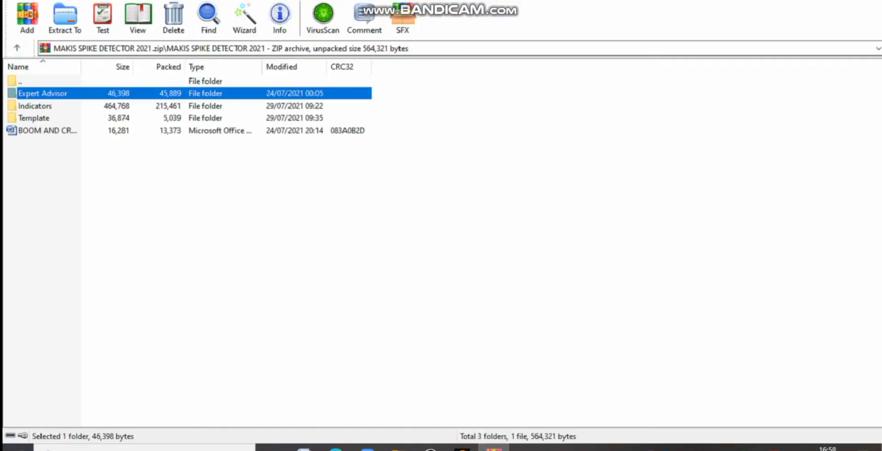
{"action": "double_click", "coordinate": [35, 107]}
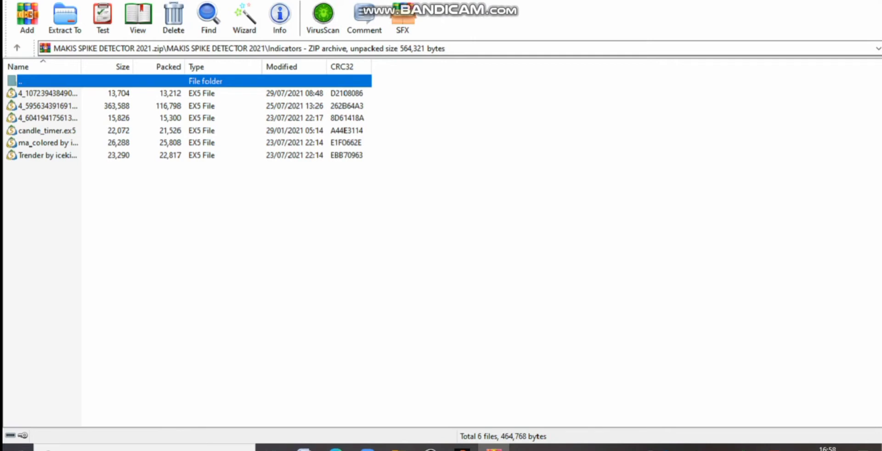
{"action": "left_click_drag", "start_coordinate": [72, 219], "coordinate": [93, 89]}
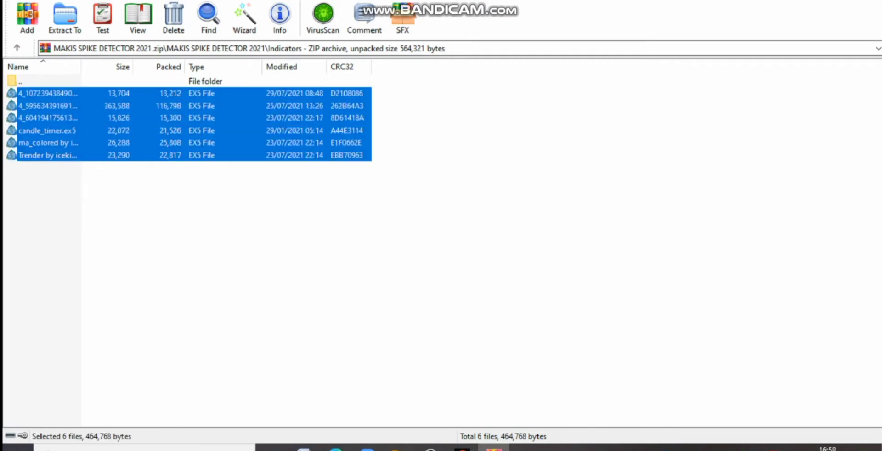
{"action": "right_click", "coordinate": [110, 93]}
{"action": "left_click", "coordinate": [151, 117]}
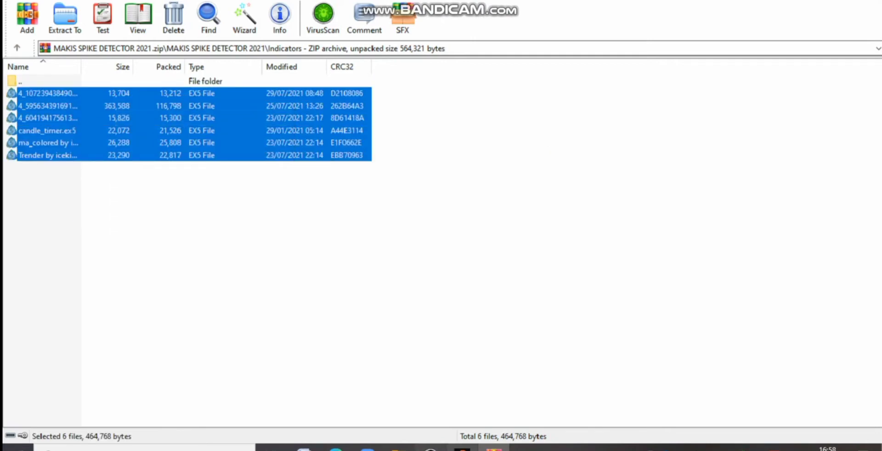
Step: Switch to Deriv MT5, open its data folder again and go to the MQL5\Indicators folder
{"action": "left_click", "coordinate": [462, 448]}
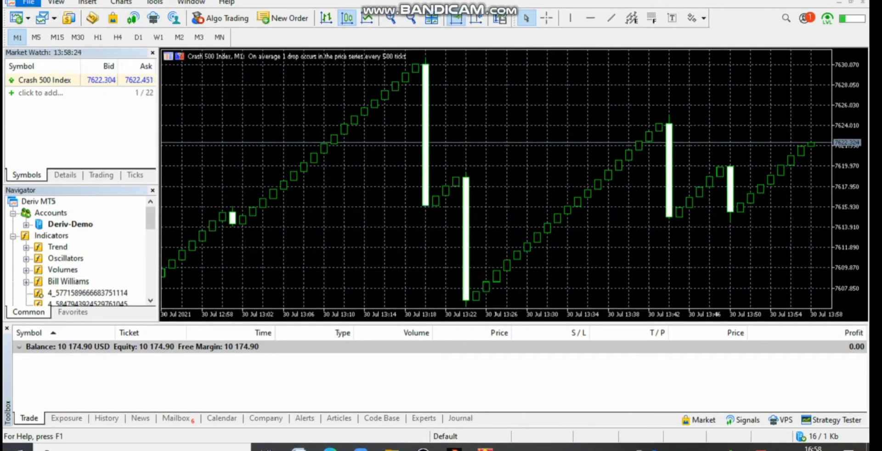
{"action": "left_click", "coordinate": [29, 3]}
{"action": "left_click", "coordinate": [69, 106]}
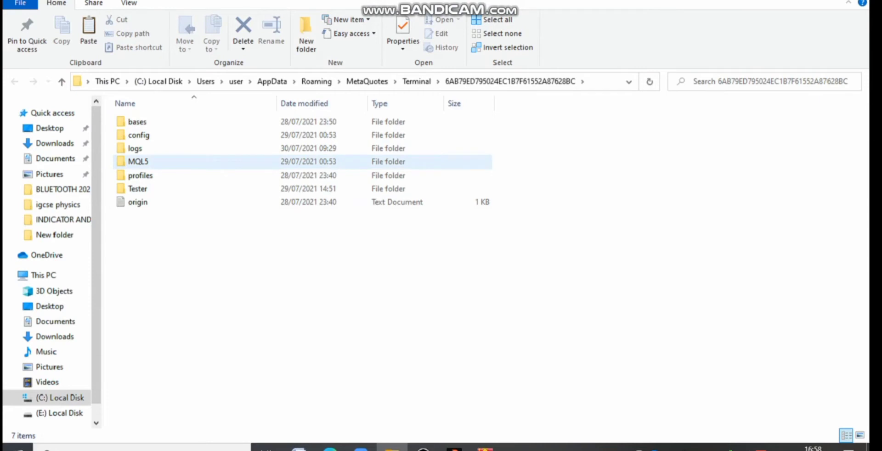
{"action": "double_click", "coordinate": [138, 161]}
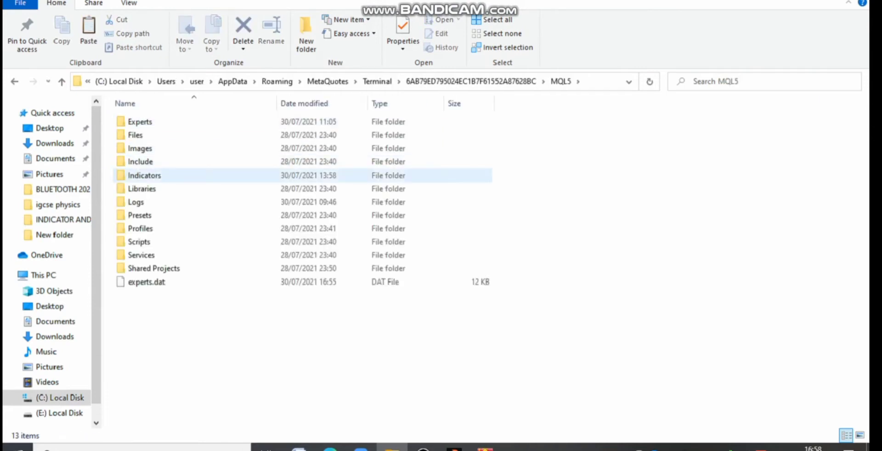
{"action": "double_click", "coordinate": [144, 175]}
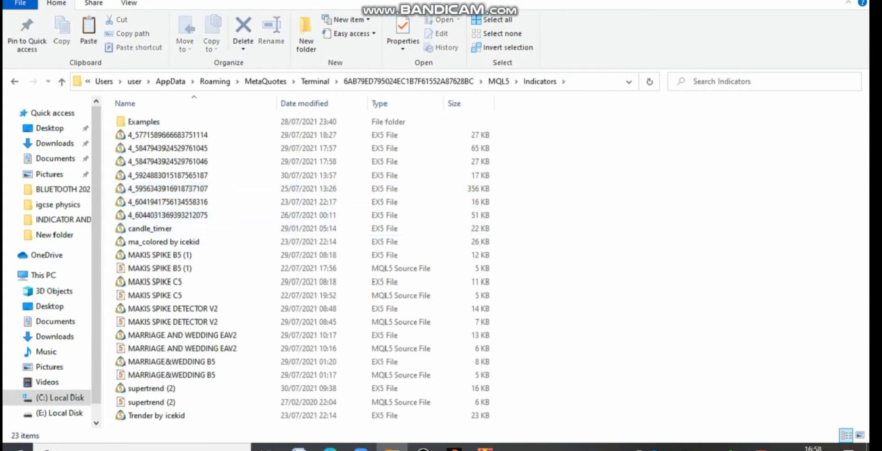
Step: Paste the copied indicator files into the MQL5\Indicators folder, replacing duplicates, and clear the selection
{"action": "right_click", "coordinate": [532, 197]}
{"action": "left_click", "coordinate": [563, 285]}
{"action": "left_click", "coordinate": [423, 112]}
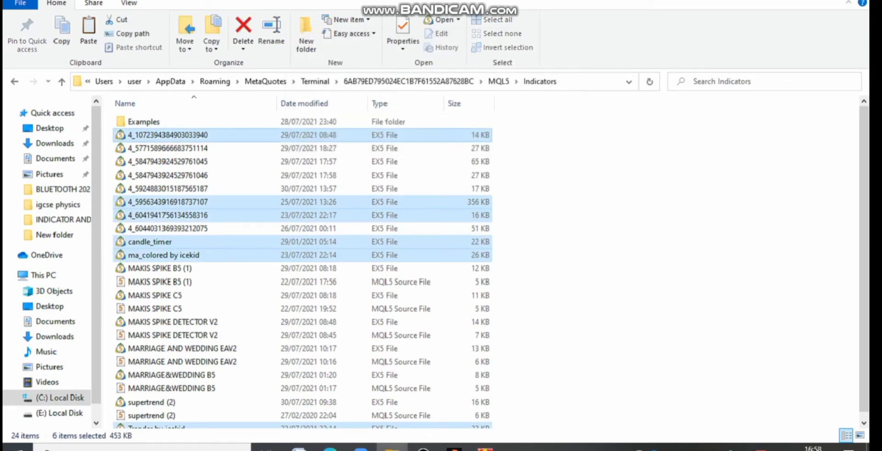
{"action": "left_click", "coordinate": [572, 216]}
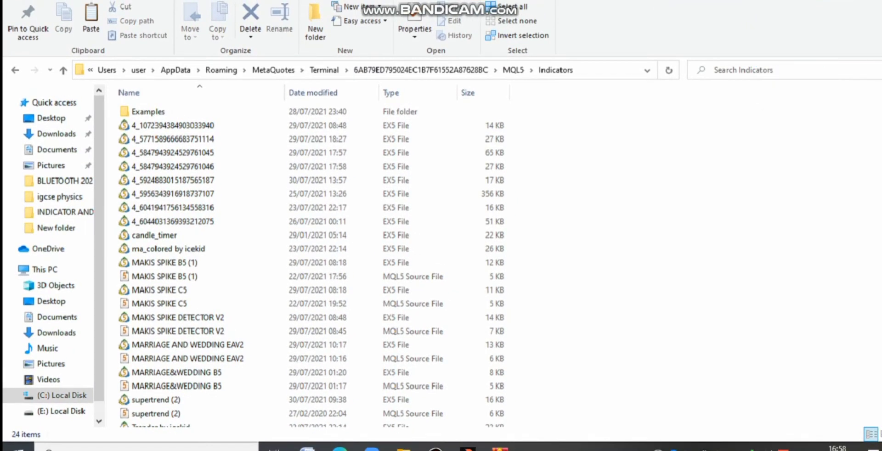
Step: Return to the archive in WinRAR, go up to its Template folder and copy both MAKIS SPIKE TPL files
{"action": "key", "text": "alt+Tab"}
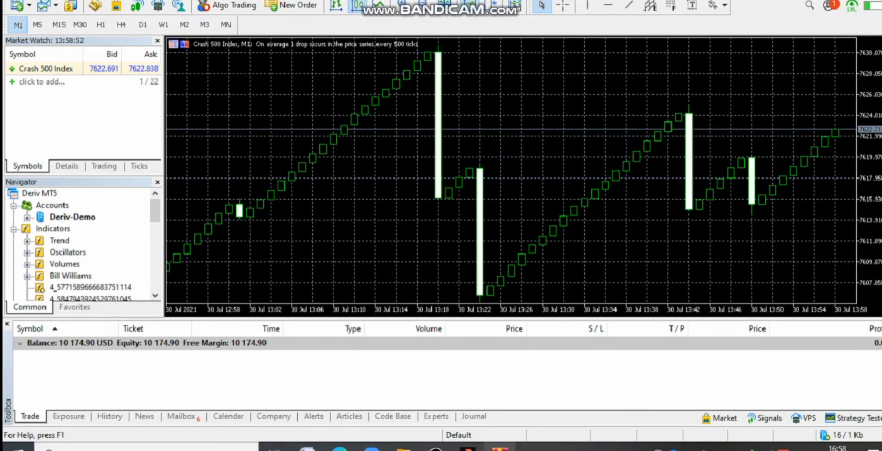
{"action": "left_click", "coordinate": [500, 448]}
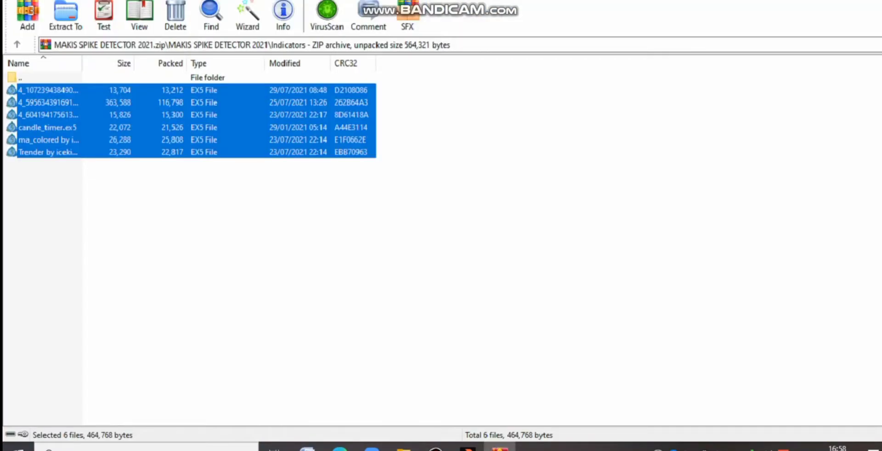
{"action": "left_click", "coordinate": [229, 220]}
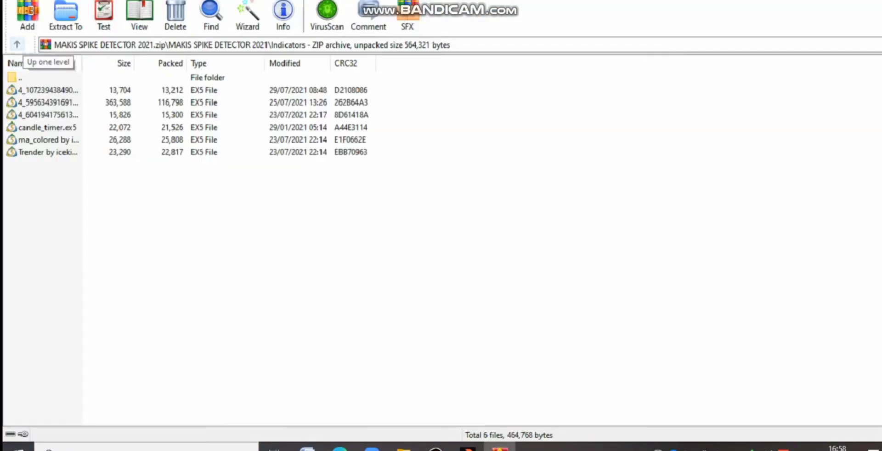
{"action": "left_click", "coordinate": [16, 44]}
{"action": "left_click", "coordinate": [193, 202]}
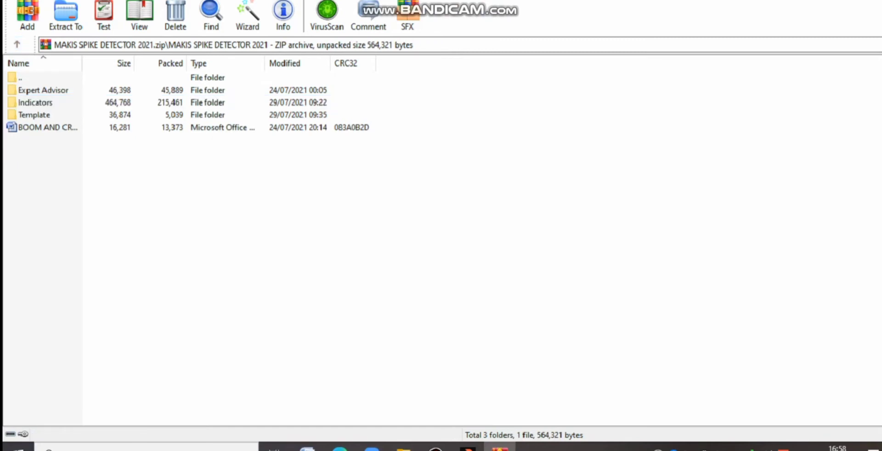
{"action": "double_click", "coordinate": [34, 115]}
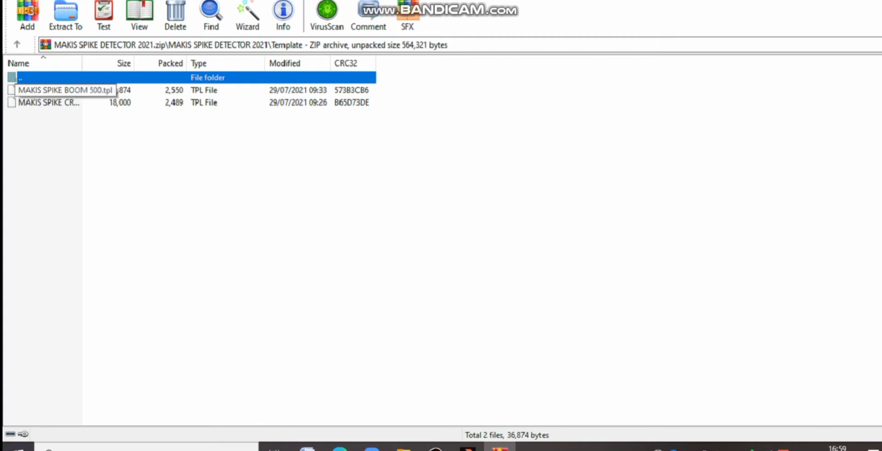
{"action": "left_click_drag", "start_coordinate": [151, 136], "coordinate": [184, 92]}
{"action": "right_click", "coordinate": [197, 91]}
{"action": "left_click", "coordinate": [239, 114]}
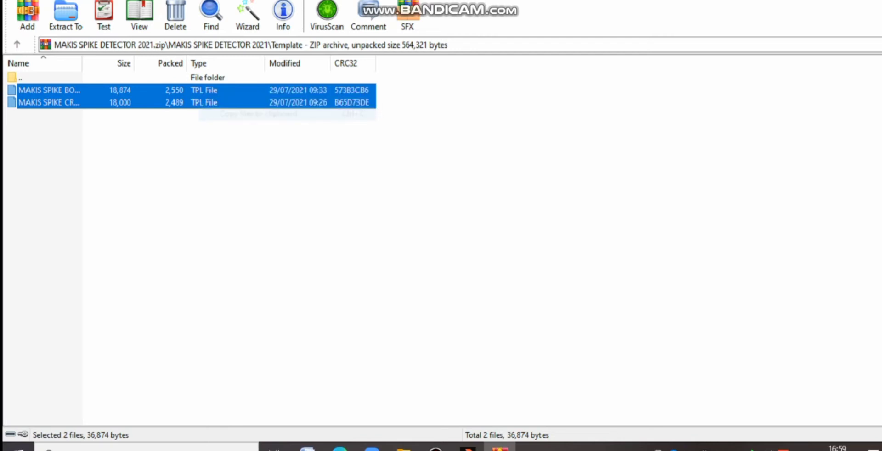
Step: Switch to Deriv MT5, open its data folder and go to the MQL5\Profiles\Templates folder
{"action": "left_click", "coordinate": [468, 448]}
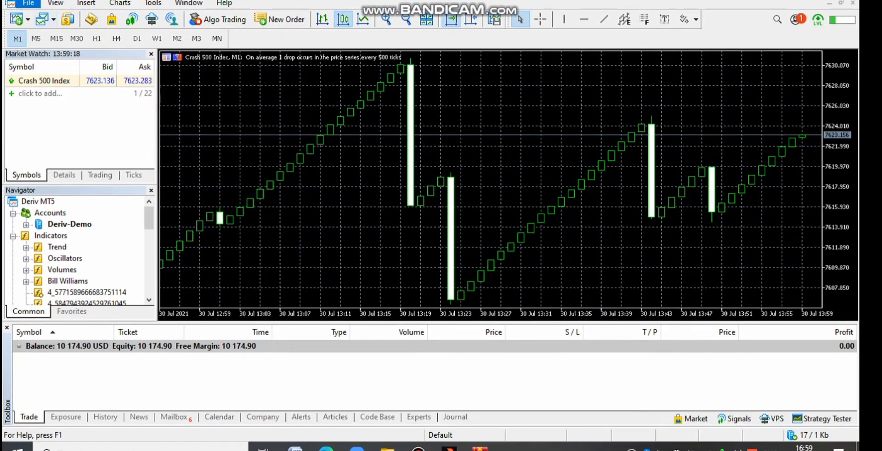
{"action": "left_click", "coordinate": [28, 3]}
{"action": "left_click", "coordinate": [64, 106]}
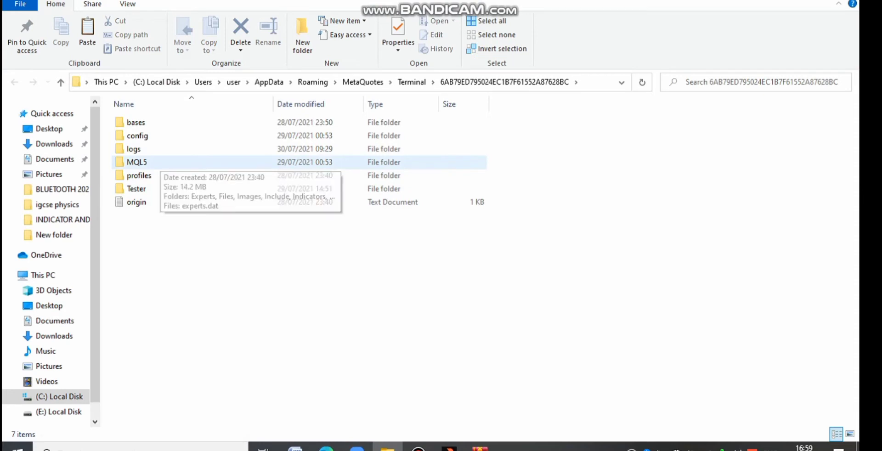
{"action": "double_click", "coordinate": [138, 162]}
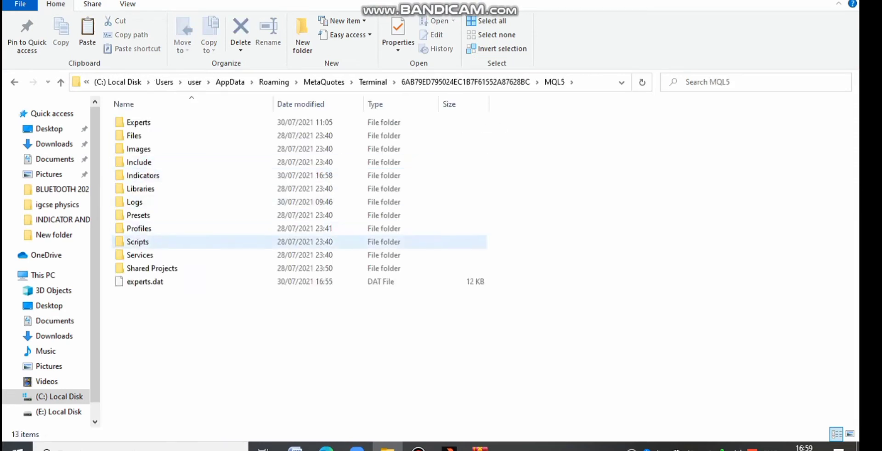
{"action": "double_click", "coordinate": [138, 229]}
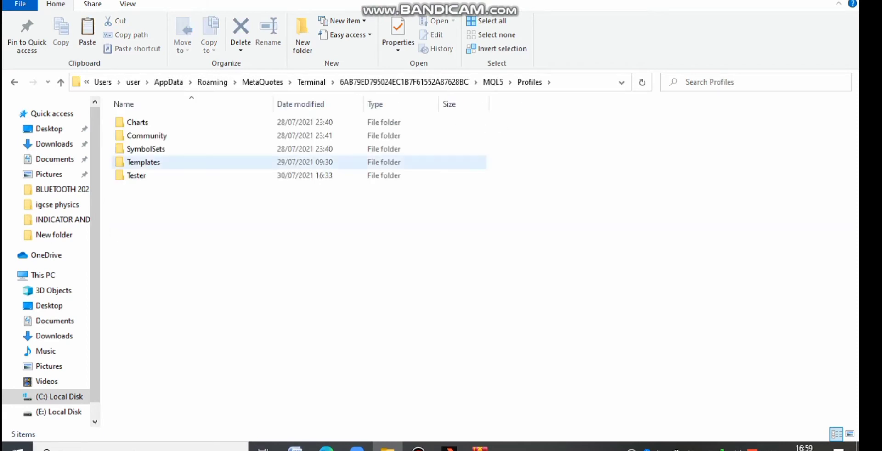
{"action": "double_click", "coordinate": [143, 163]}
Step: Paste the copied template files into the Templates folder, replacing the files with the same names
{"action": "right_click", "coordinate": [211, 180]}
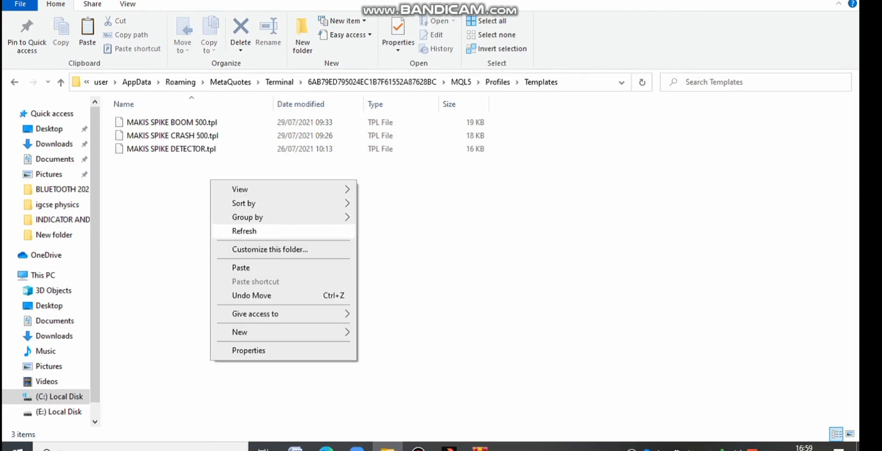
{"action": "left_click", "coordinate": [240, 268]}
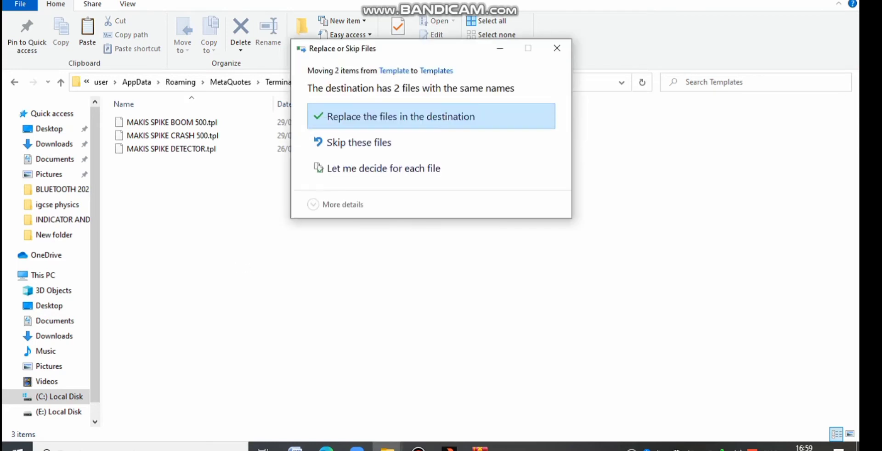
{"action": "left_click", "coordinate": [395, 116]}
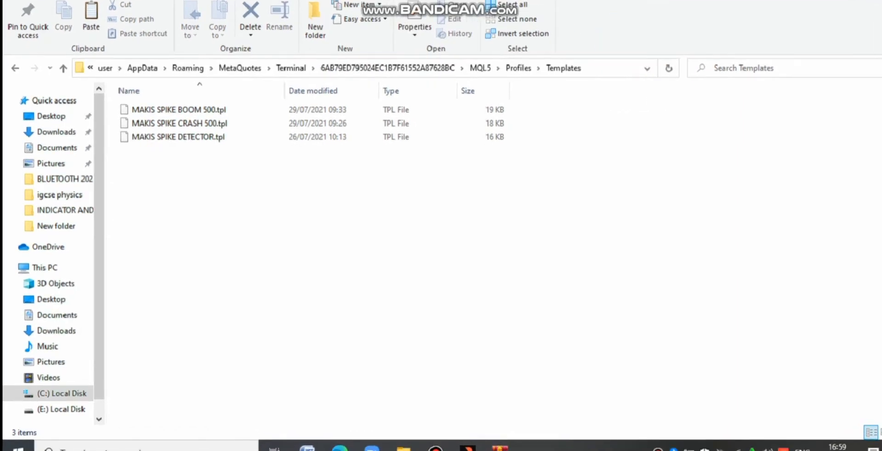
Step: Close Deriv MT5 and the WinRAR archive, then relaunch the Deriv terminal from the desktop
{"action": "key", "text": "alt+Tab"}
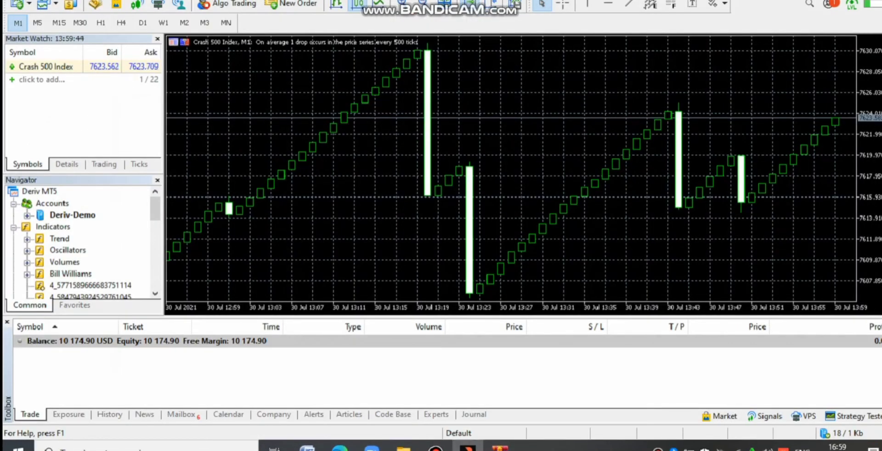
{"action": "key", "text": "alt+F4"}
{"action": "key", "text": "alt+F4"}
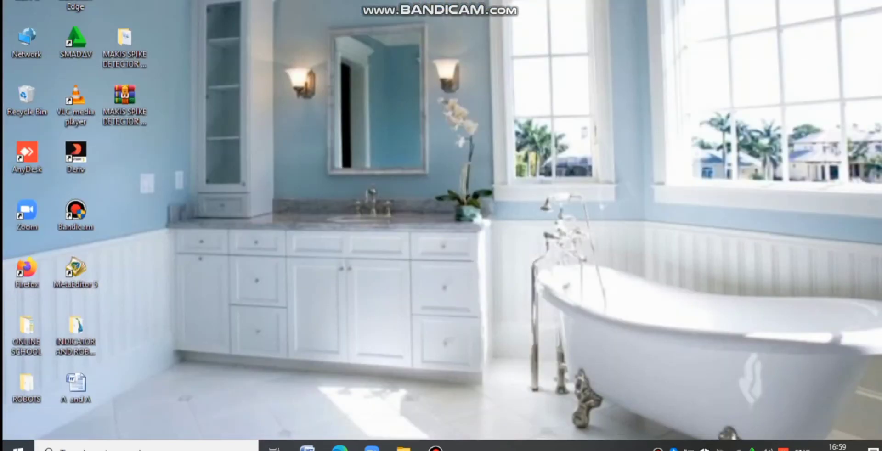
{"action": "right_click", "coordinate": [363, 94]}
{"action": "left_click", "coordinate": [386, 133]}
{"action": "left_click", "coordinate": [76, 157]}
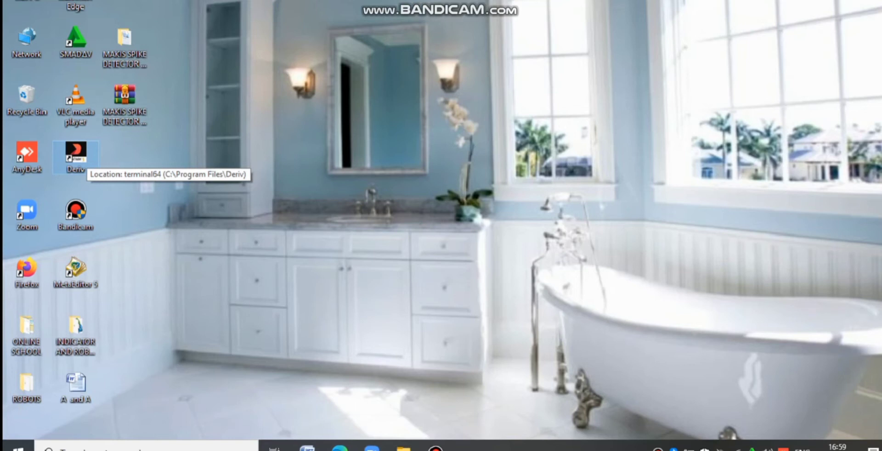
{"action": "key", "text": "Return"}
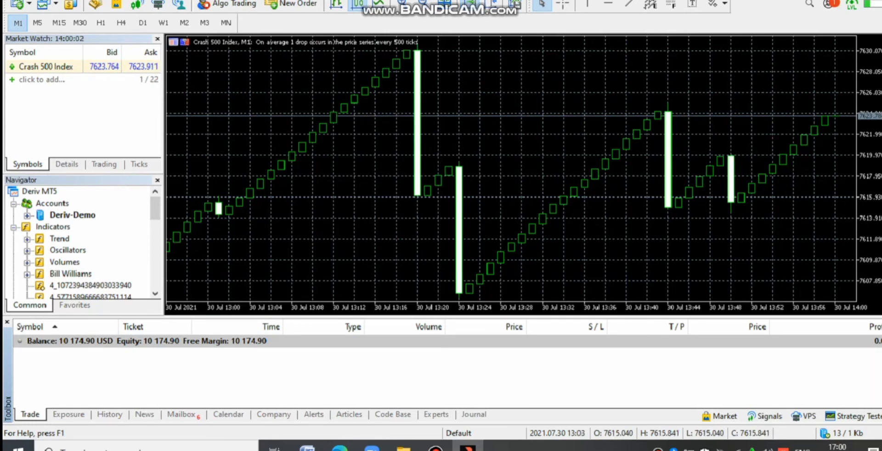
Step: Show all symbols in the Market Watch and open a new Crash 500 Index chart
{"action": "right_click", "coordinate": [51, 67]}
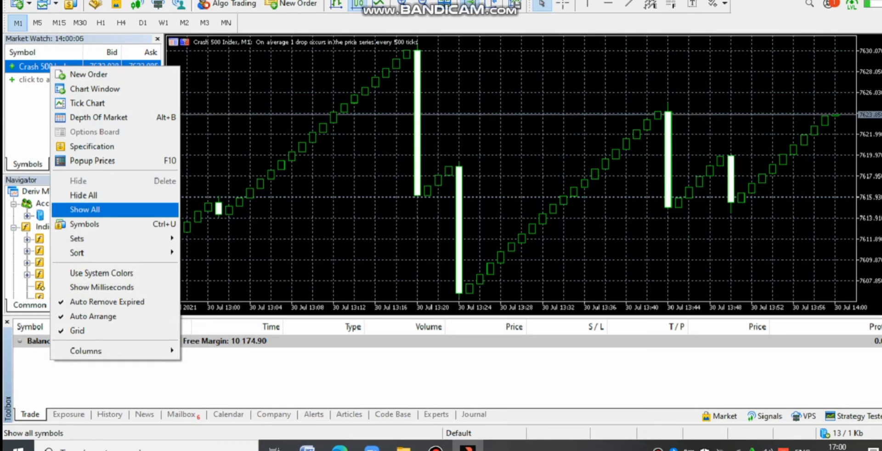
{"action": "left_click", "coordinate": [85, 210]}
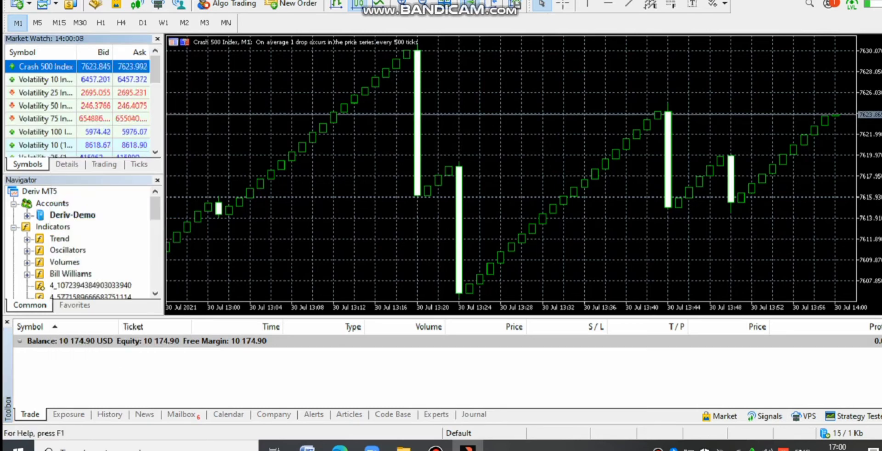
{"action": "left_click", "coordinate": [18, 4]}
{"action": "mouse_move", "coordinate": [69, 113]}
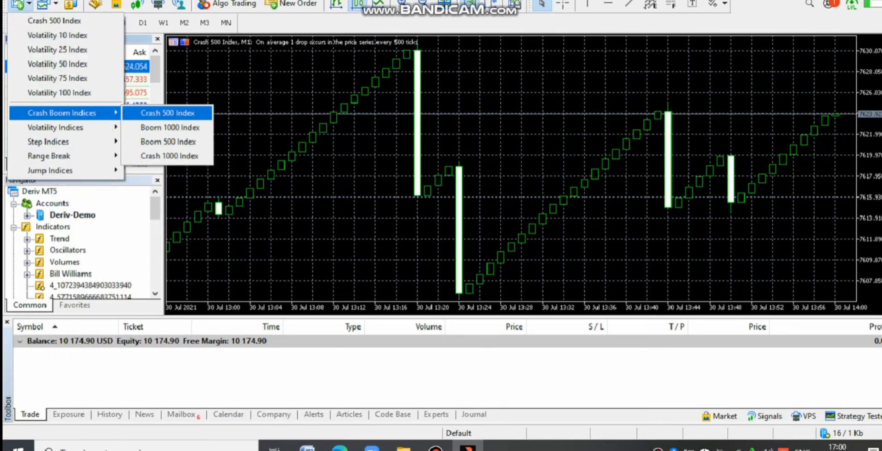
{"action": "left_click", "coordinate": [167, 113]}
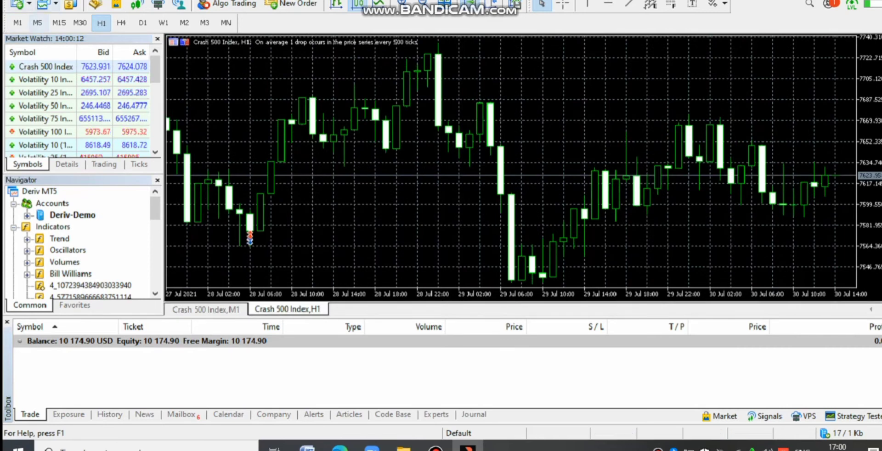
Step: Open a new Boom 500 Index chart and close the original Crash 500 Index M1 chart
{"action": "left_click", "coordinate": [19, 4]}
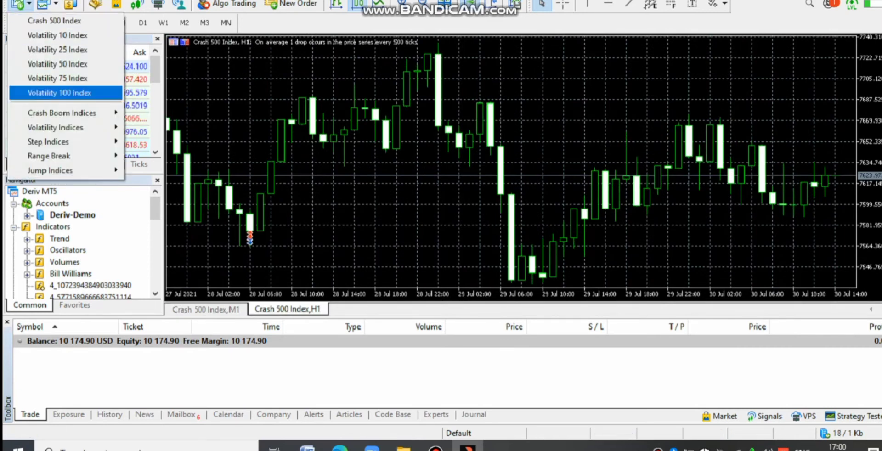
{"action": "mouse_move", "coordinate": [69, 113]}
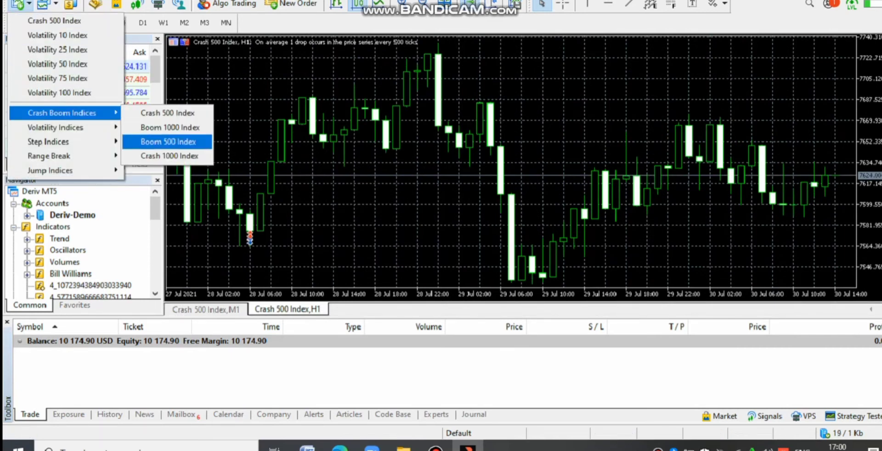
{"action": "left_click", "coordinate": [168, 142]}
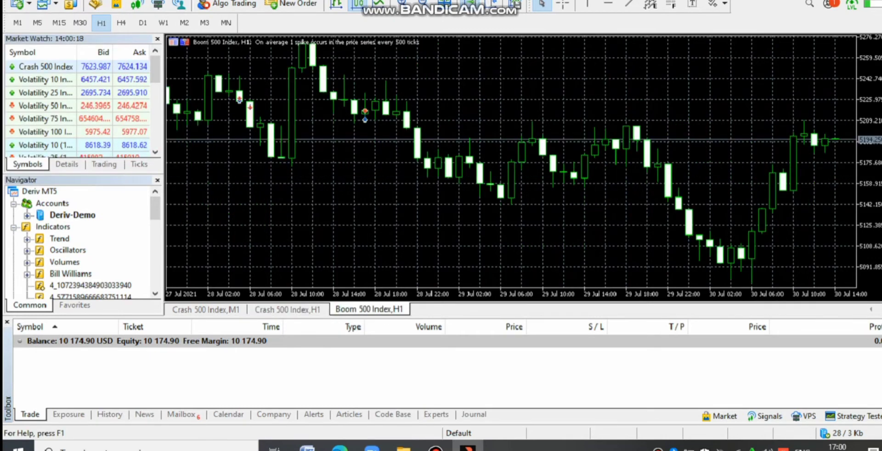
{"action": "left_click", "coordinate": [208, 310]}
{"action": "right_click", "coordinate": [209, 311]}
{"action": "left_click", "coordinate": [232, 319]}
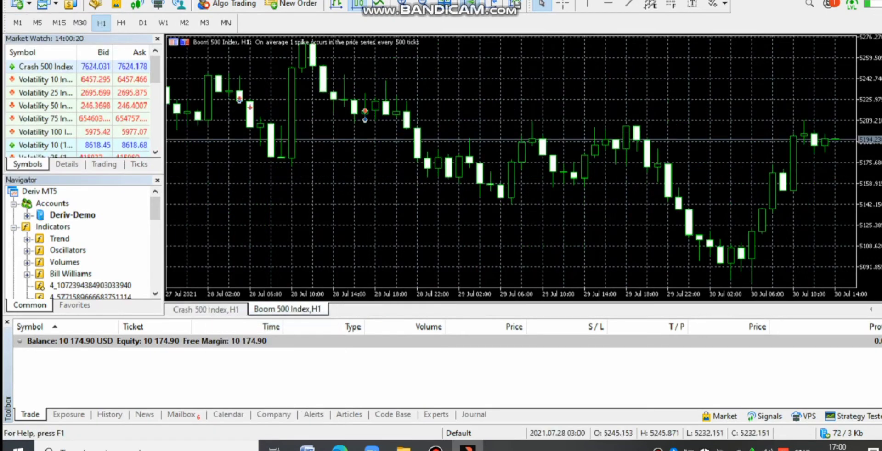
Step: Set the Crash 500 Index chart to the M1 timeframe and apply the MAKIS SPIKE CRASH 500 template
{"action": "left_click", "coordinate": [206, 310]}
{"action": "left_click", "coordinate": [17, 22]}
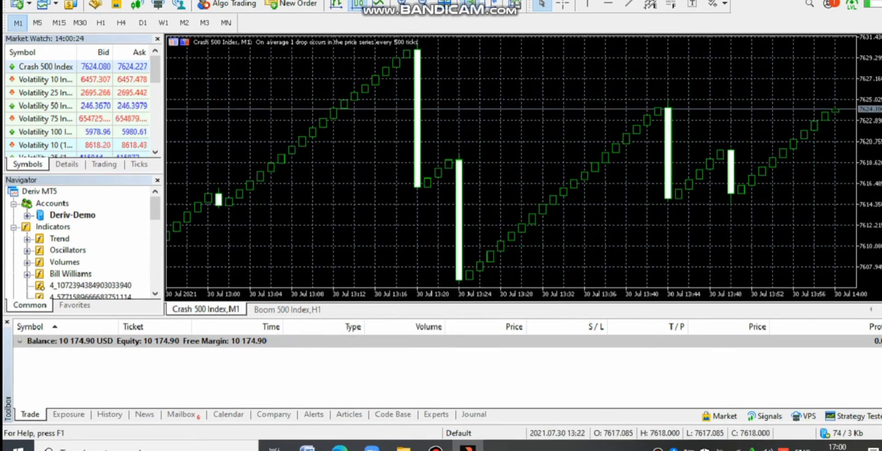
{"action": "right_click", "coordinate": [464, 87]}
{"action": "left_click", "coordinate": [449, 90]}
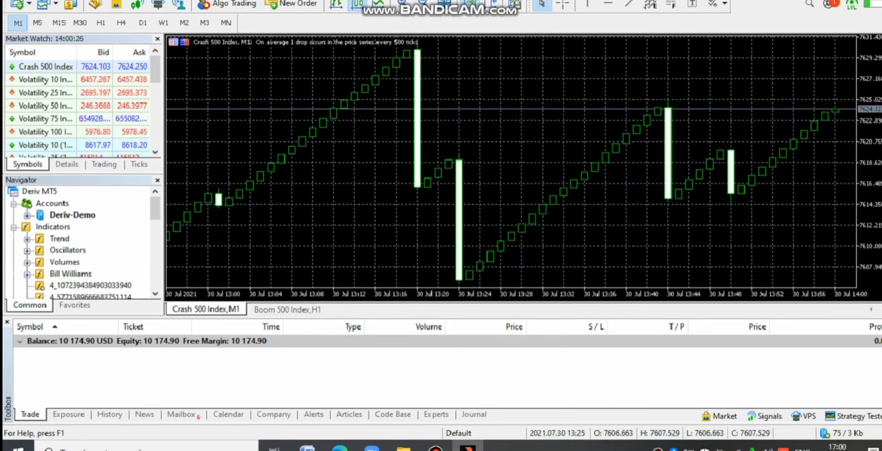
{"action": "right_click", "coordinate": [467, 92]}
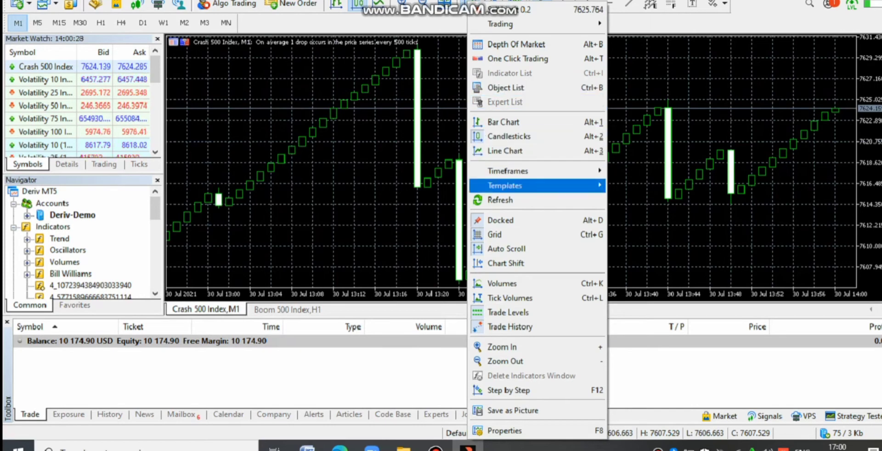
{"action": "mouse_move", "coordinate": [505, 185]}
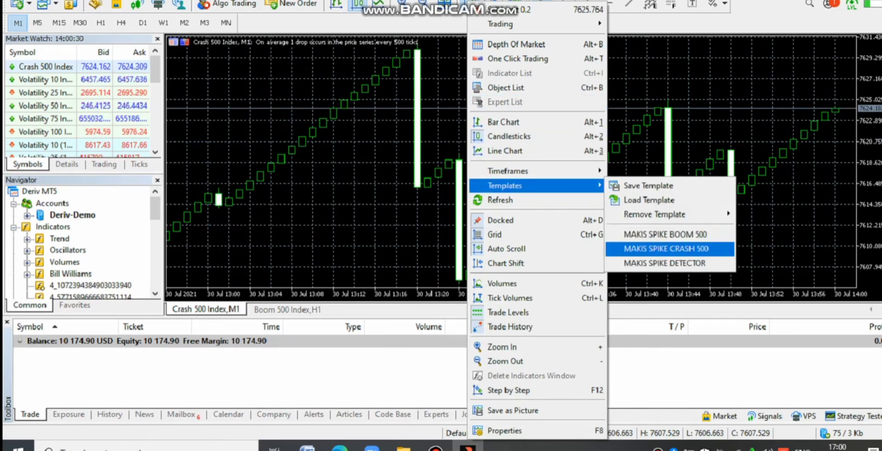
{"action": "left_click", "coordinate": [667, 249]}
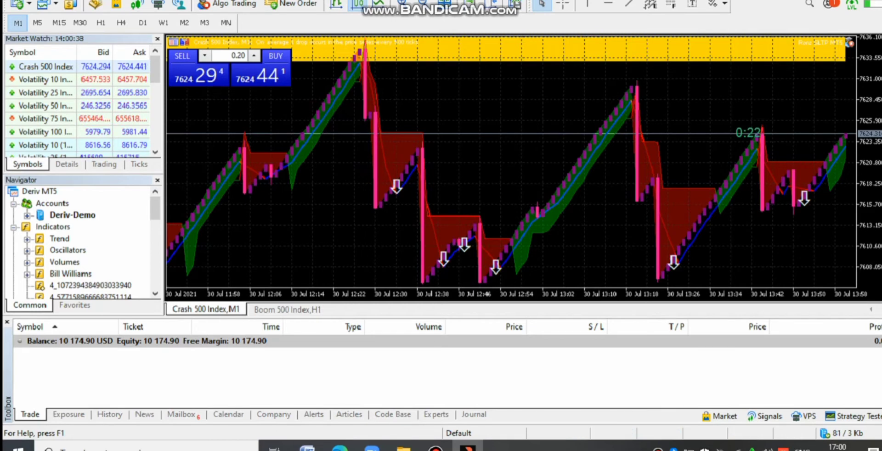
Step: Set the Boom 500 Index chart to the M1 timeframe and apply the MAKIS SPIKE BOOM 500 template
{"action": "left_click", "coordinate": [288, 310]}
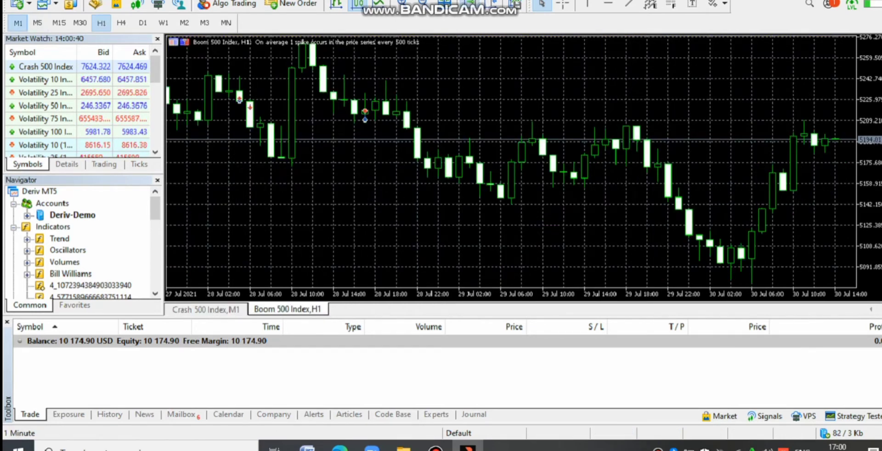
{"action": "left_click", "coordinate": [18, 23]}
{"action": "right_click", "coordinate": [510, 122]}
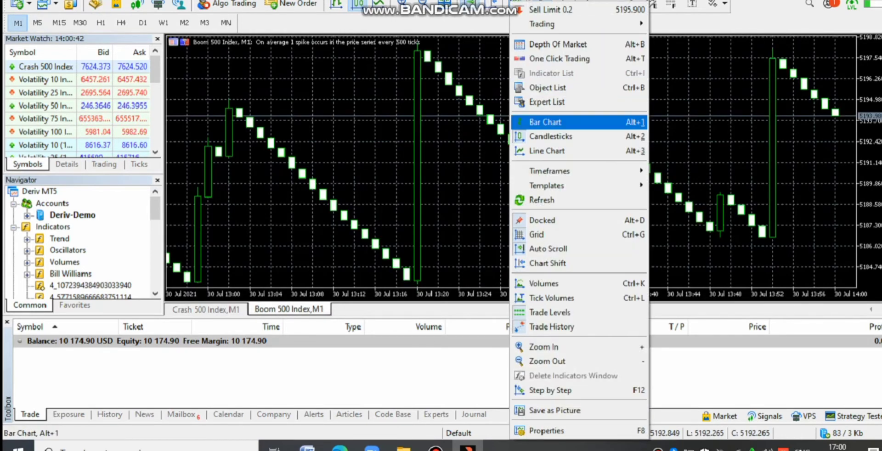
{"action": "mouse_move", "coordinate": [551, 186]}
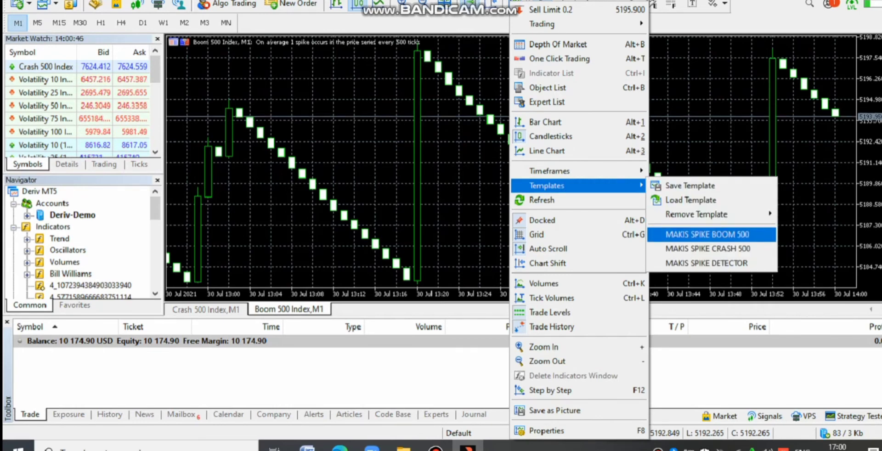
{"action": "left_click", "coordinate": [708, 235]}
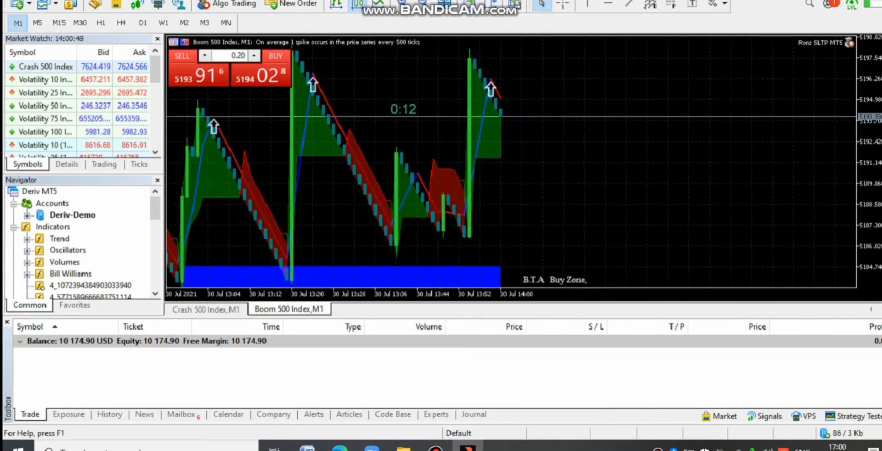
{"action": "scroll", "coordinate": [558, 168], "scroll_direction": "up", "scroll_amount": 15}
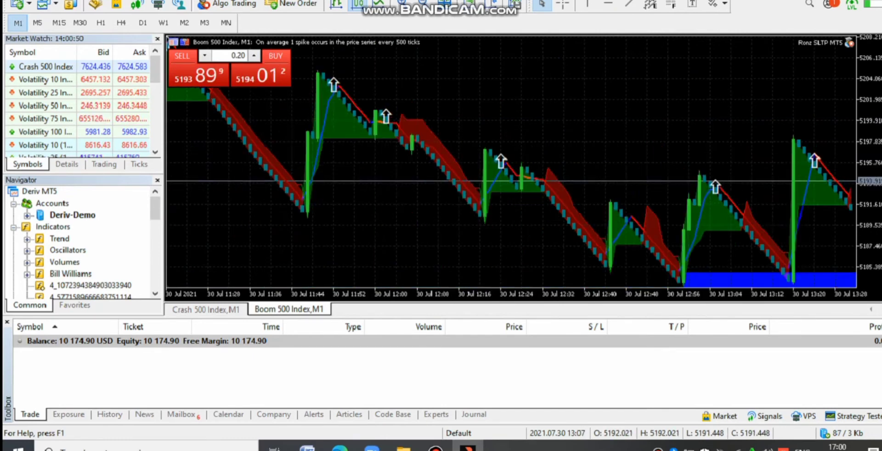
Step: Examine the spike arrows in the recent history of the Boom 500 Index and Crash 500 Index M1 charts
{"action": "scroll", "coordinate": [511, 164], "scroll_direction": "up", "scroll_amount": 3}
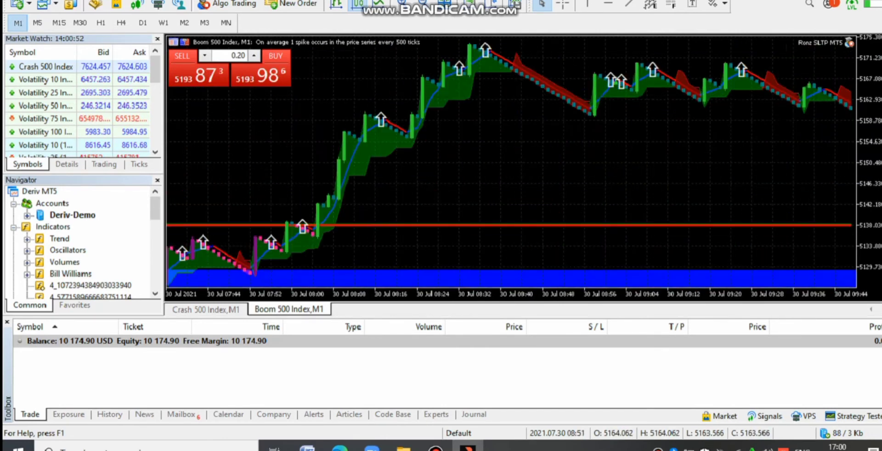
{"action": "scroll", "coordinate": [511, 165], "scroll_direction": "up", "scroll_amount": 5}
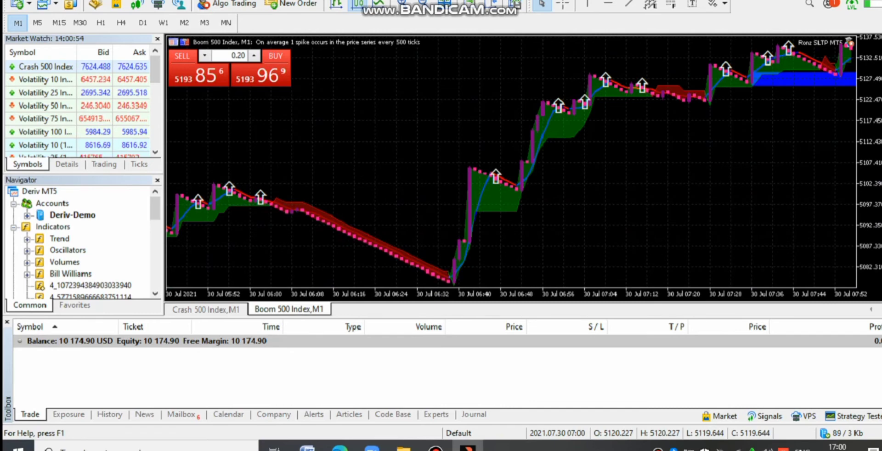
{"action": "scroll", "coordinate": [511, 164], "scroll_direction": "down", "scroll_amount": 15}
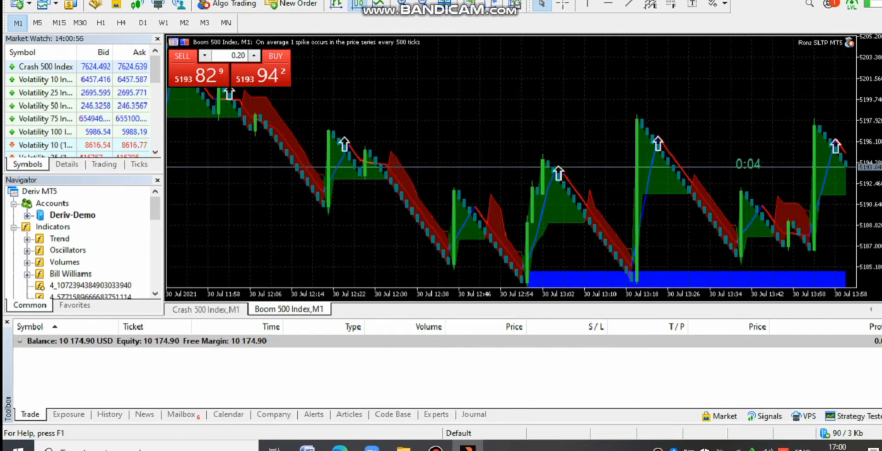
{"action": "left_click", "coordinate": [206, 310]}
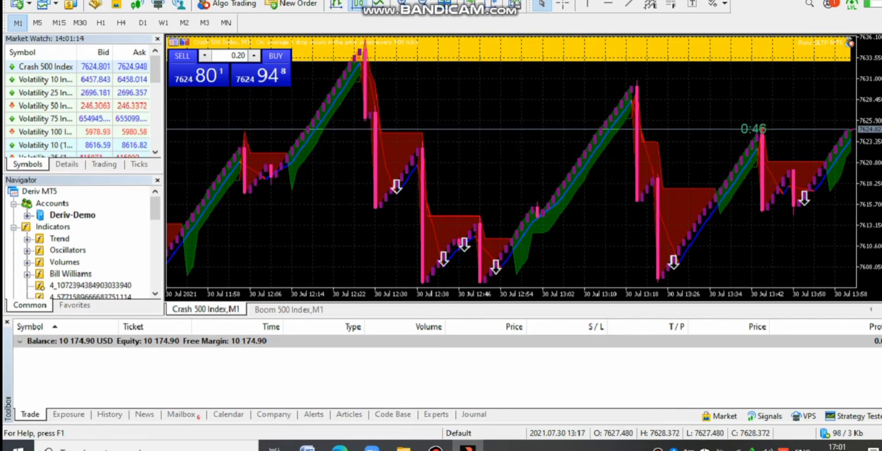
{"action": "scroll", "coordinate": [574, 180], "scroll_direction": "up", "scroll_amount": 3}
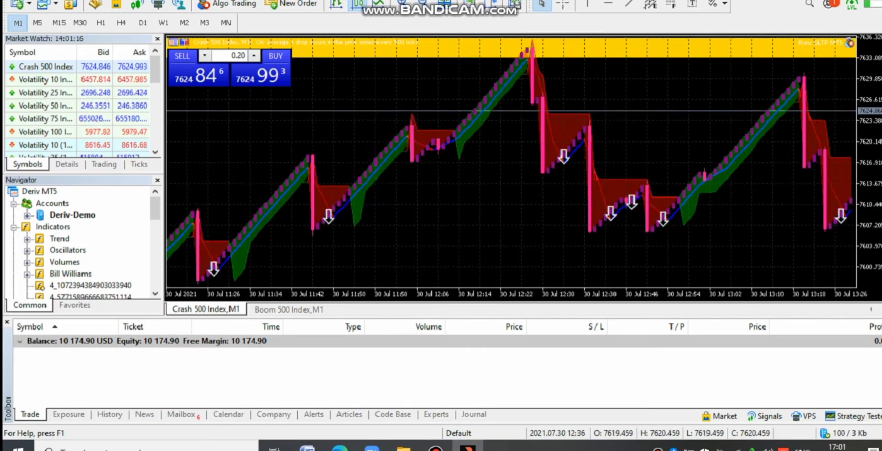
{"action": "scroll", "coordinate": [510, 161], "scroll_direction": "left", "scroll_amount": 3}
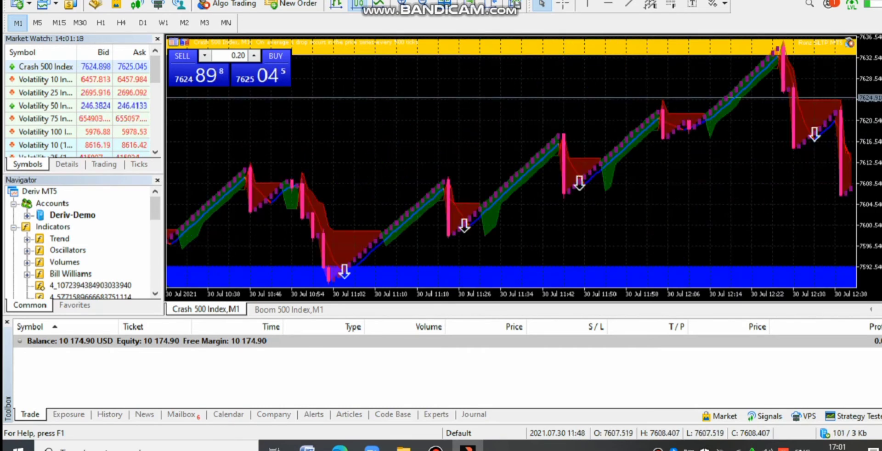
{"action": "scroll", "coordinate": [510, 160], "scroll_direction": "left", "scroll_amount": 10}
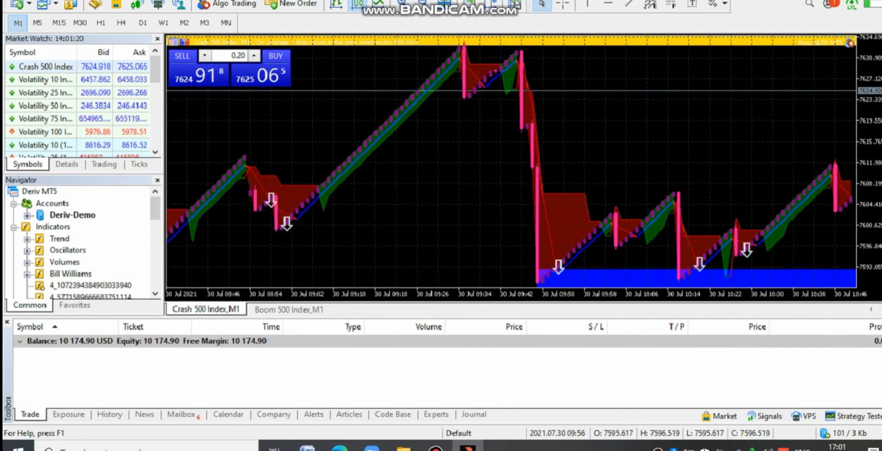
{"action": "scroll", "coordinate": [510, 161], "scroll_direction": "right", "scroll_amount": 12}
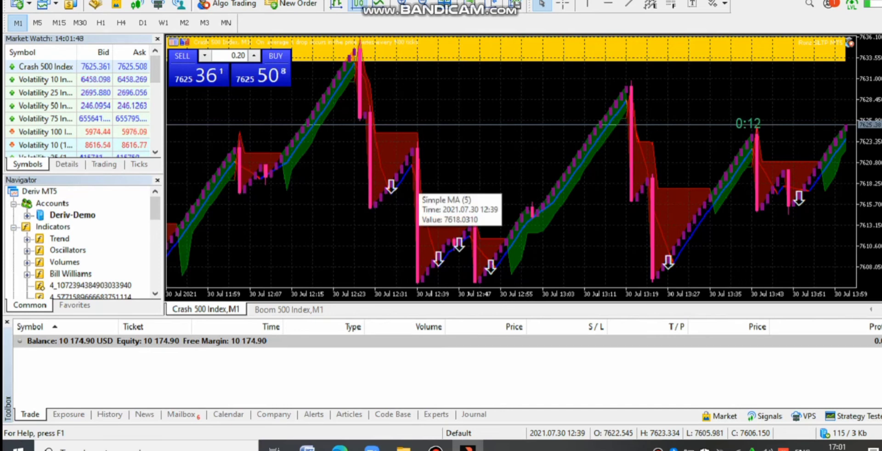
Step: Examine the Crash 500 Index chart's down arrows and coloured zones back to 29 July 2021 and return to the latest candles
{"action": "scroll", "coordinate": [419, 189], "scroll_direction": "up", "scroll_amount": 5}
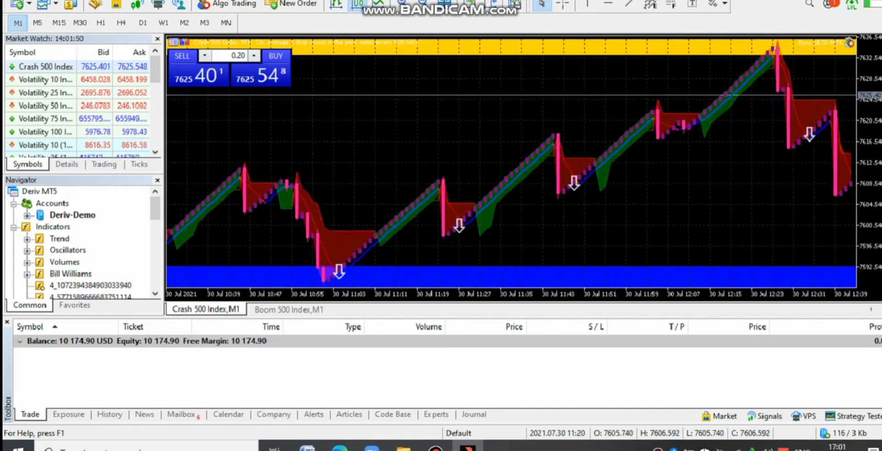
{"action": "scroll", "coordinate": [419, 193], "scroll_direction": "up", "scroll_amount": 2}
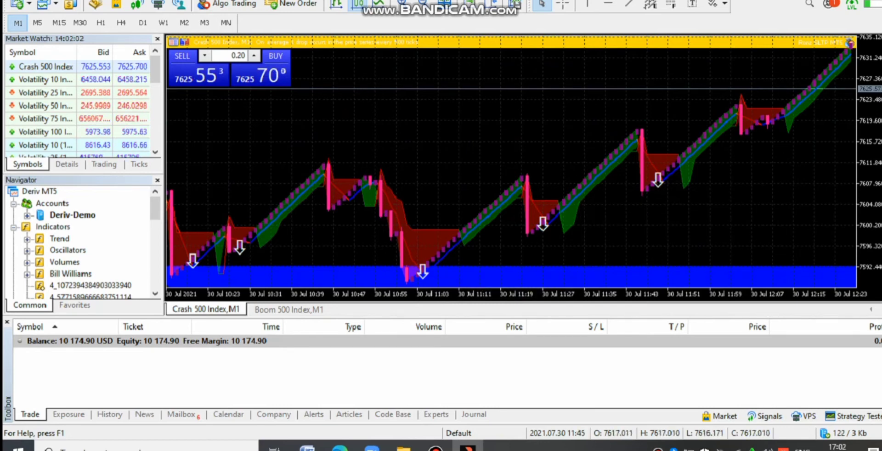
{"action": "mouse_move", "coordinate": [809, 91]}
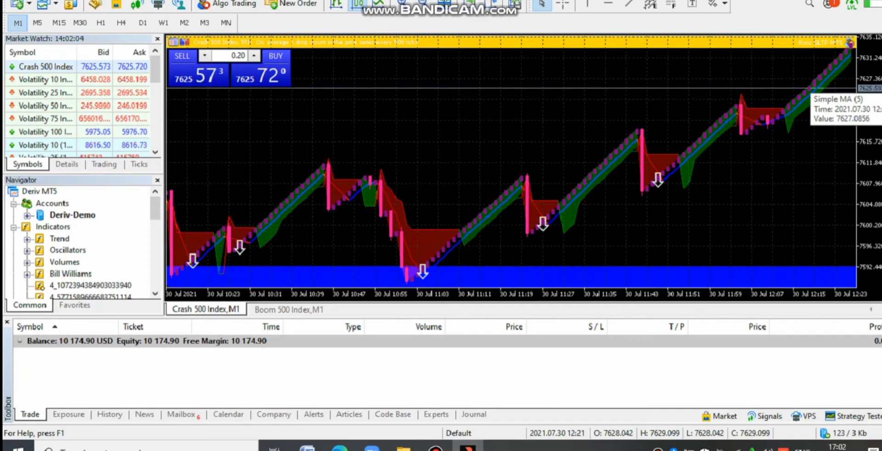
{"action": "scroll", "coordinate": [427, 161], "scroll_direction": "up", "scroll_amount": 6}
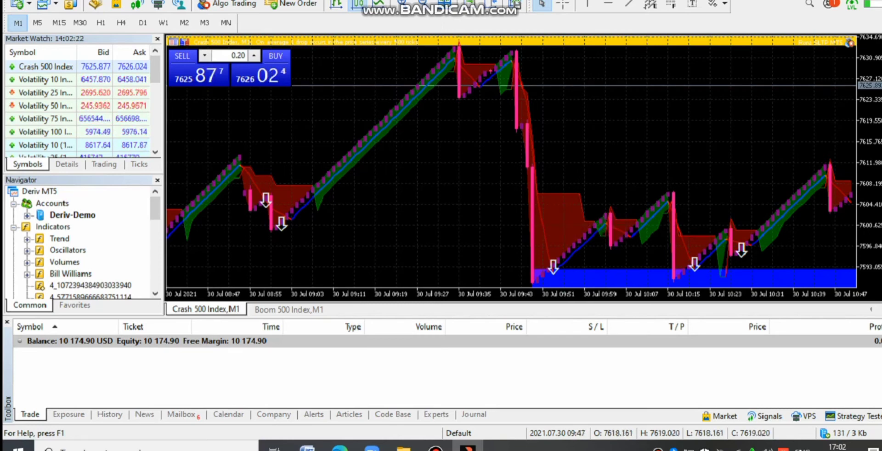
{"action": "scroll", "coordinate": [522, 164], "scroll_direction": "down", "scroll_amount": 2}
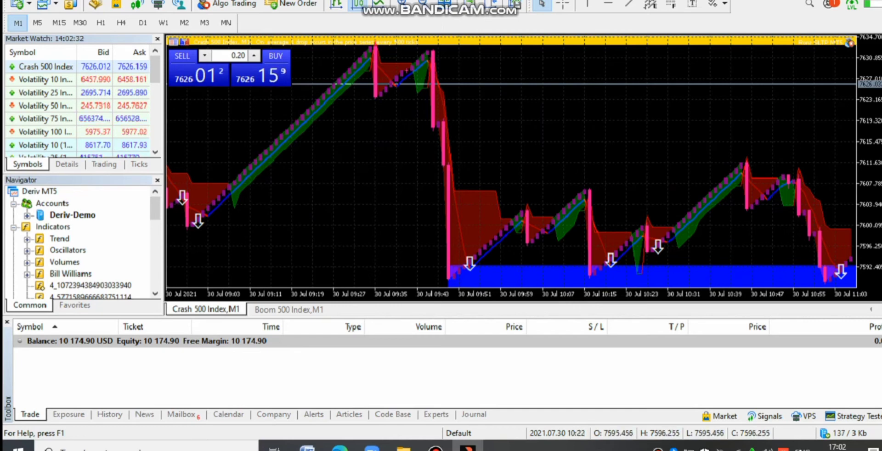
{"action": "scroll", "coordinate": [641, 244], "scroll_direction": "up", "scroll_amount": 11}
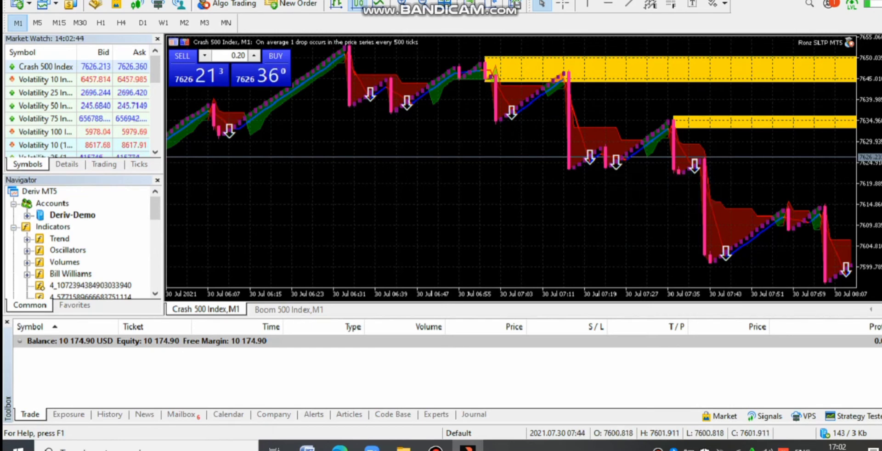
{"action": "scroll", "coordinate": [453, 171], "scroll_direction": "up", "scroll_amount": 4}
{"action": "scroll", "coordinate": [453, 171], "scroll_direction": "down", "scroll_amount": 1}
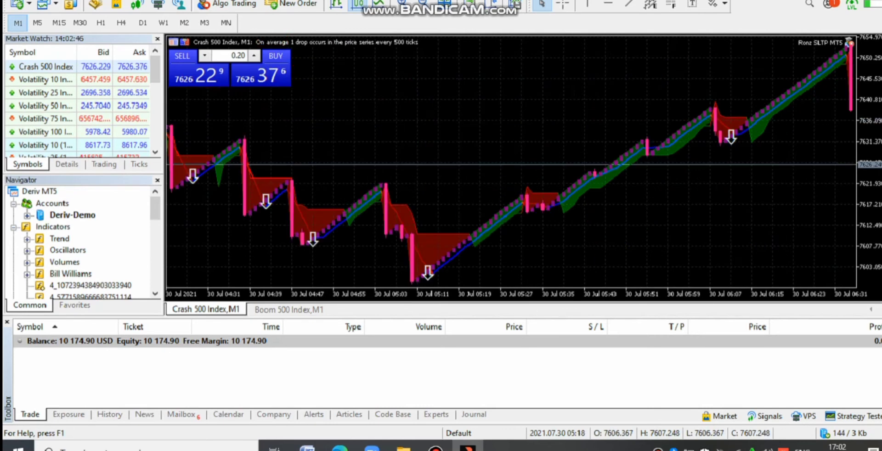
{"action": "scroll", "coordinate": [510, 161], "scroll_direction": "left", "scroll_amount": 15}
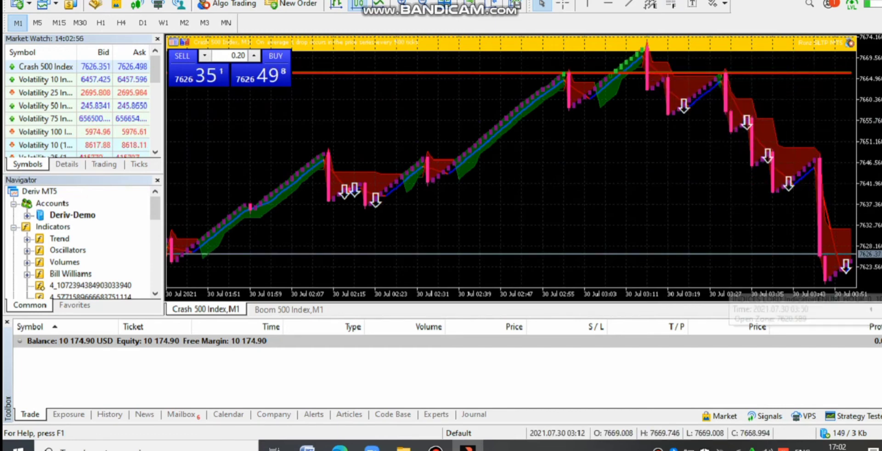
{"action": "scroll", "coordinate": [538, 207], "scroll_direction": "up", "scroll_amount": 9}
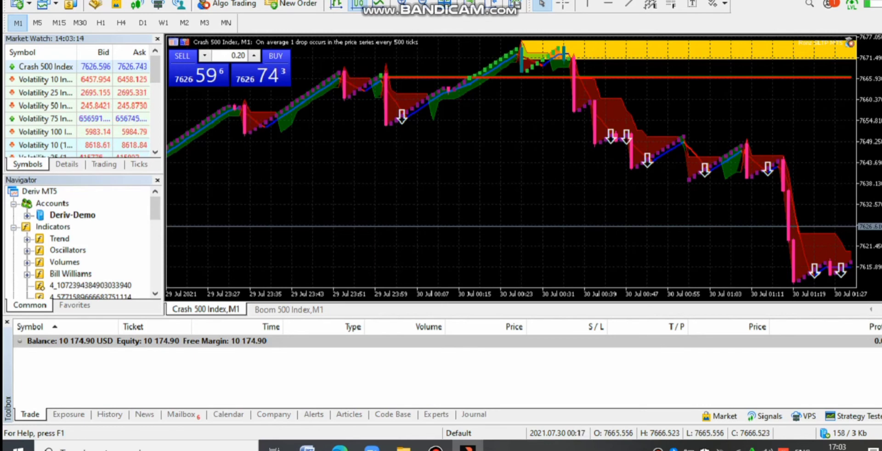
{"action": "scroll", "coordinate": [469, 163], "scroll_direction": "up", "scroll_amount": 2}
{"action": "scroll", "coordinate": [470, 164], "scroll_direction": "up", "scroll_amount": 1}
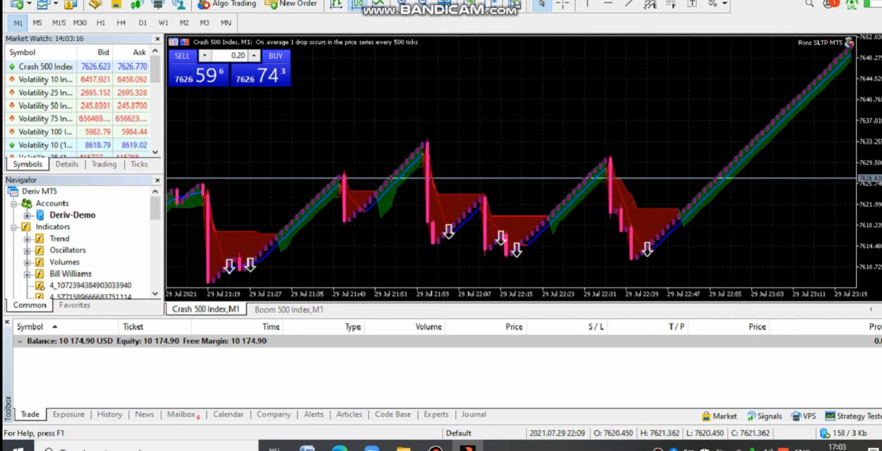
{"action": "scroll", "coordinate": [469, 164], "scroll_direction": "down", "scroll_amount": 4}
{"action": "scroll", "coordinate": [483, 138], "scroll_direction": "right", "scroll_amount": 20}
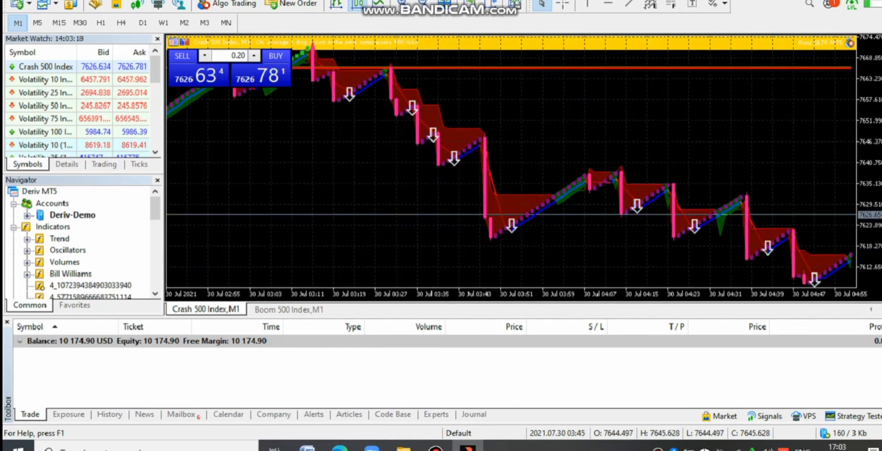
{"action": "scroll", "coordinate": [511, 162], "scroll_direction": "right", "scroll_amount": 20}
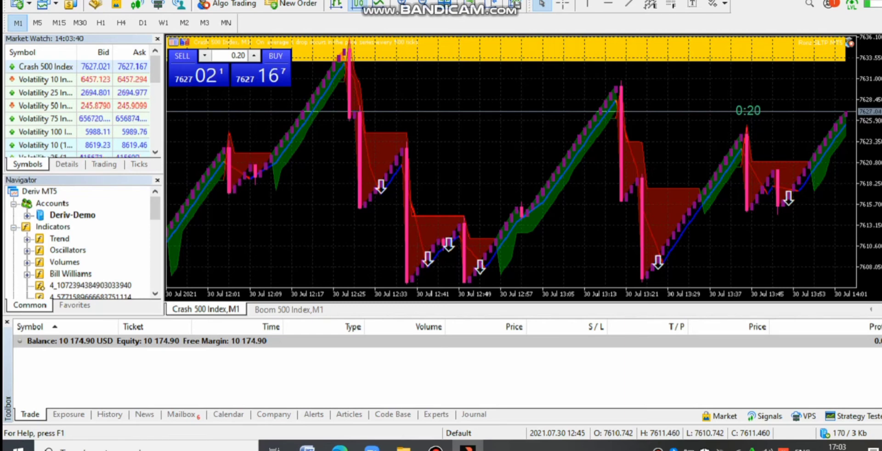
{"action": "mouse_move", "coordinate": [396, 163]}
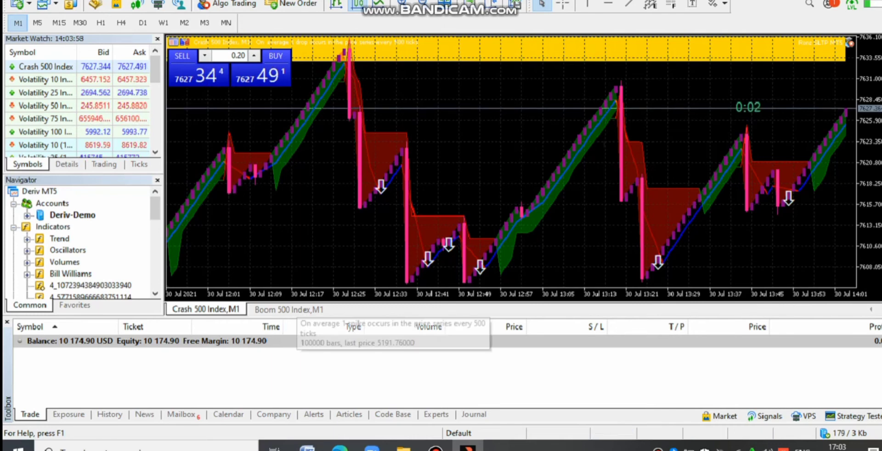
Step: Close the Boom 500 Index chart, refresh the desktop and relaunch Deriv MT5
{"action": "left_click", "coordinate": [297, 310]}
{"action": "right_click", "coordinate": [298, 310]}
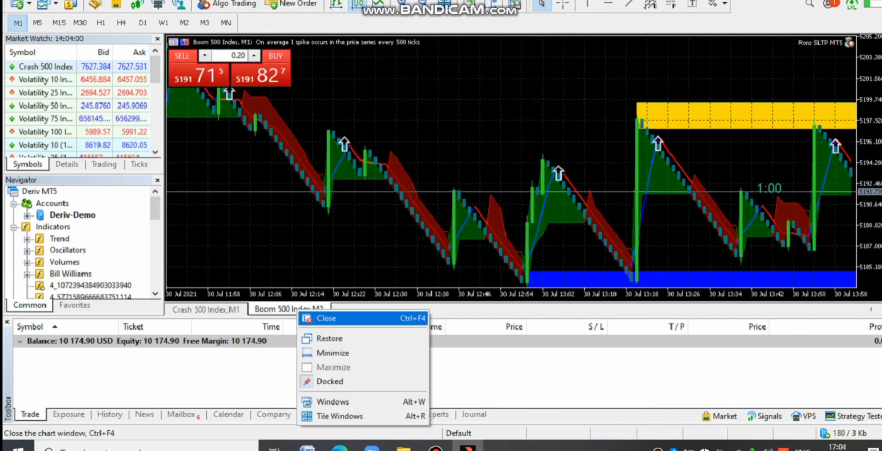
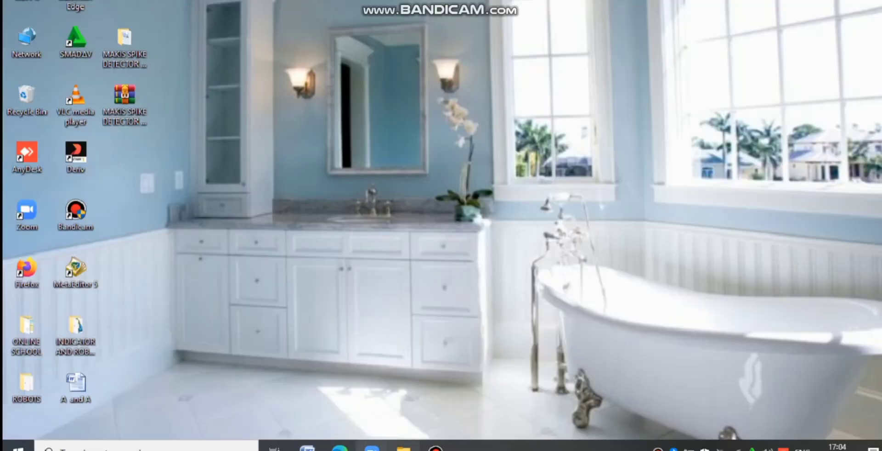
{"action": "right_click", "coordinate": [407, 72]}
{"action": "left_click", "coordinate": [430, 112]}
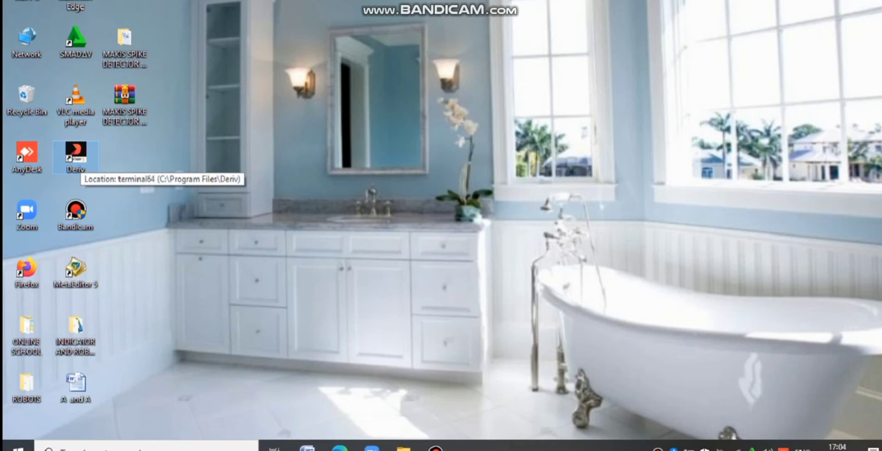
{"action": "double_click", "coordinate": [76, 157]}
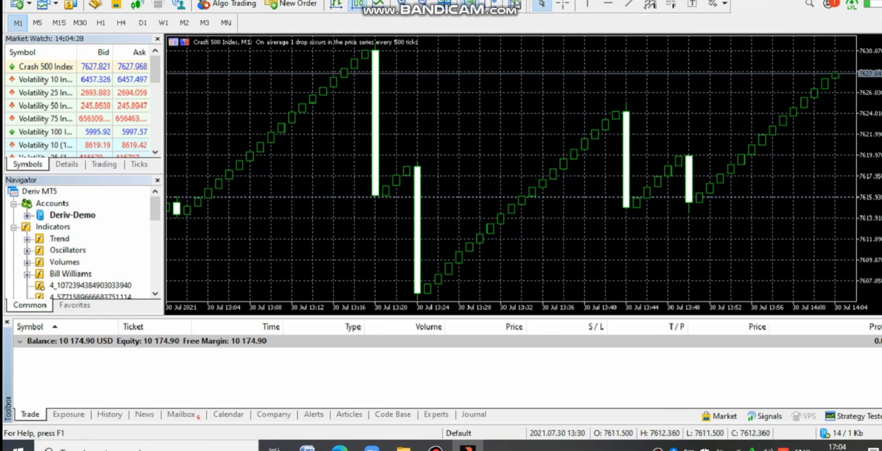
Step: Open the MAKIS SPIKE DETECTOR 2021 archive from the desktop in WinRAR, dismiss the licence reminder and open its main folder
{"action": "key", "text": "super+d"}
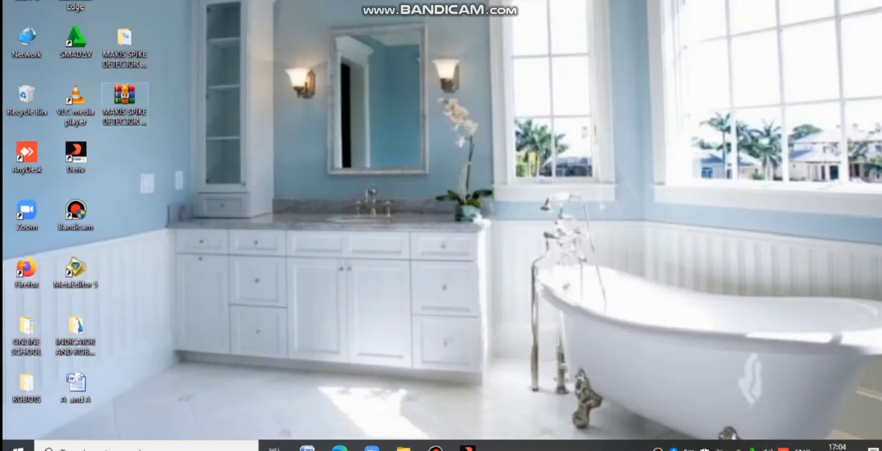
{"action": "left_click", "coordinate": [125, 103]}
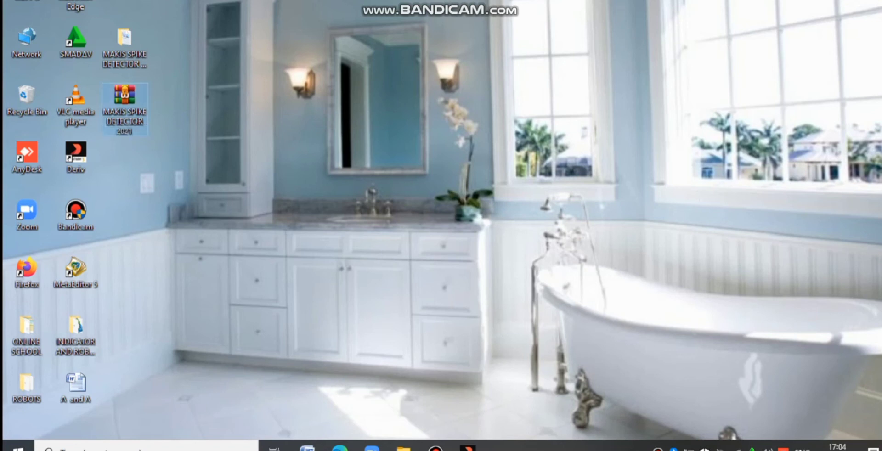
{"action": "double_click", "coordinate": [124, 98]}
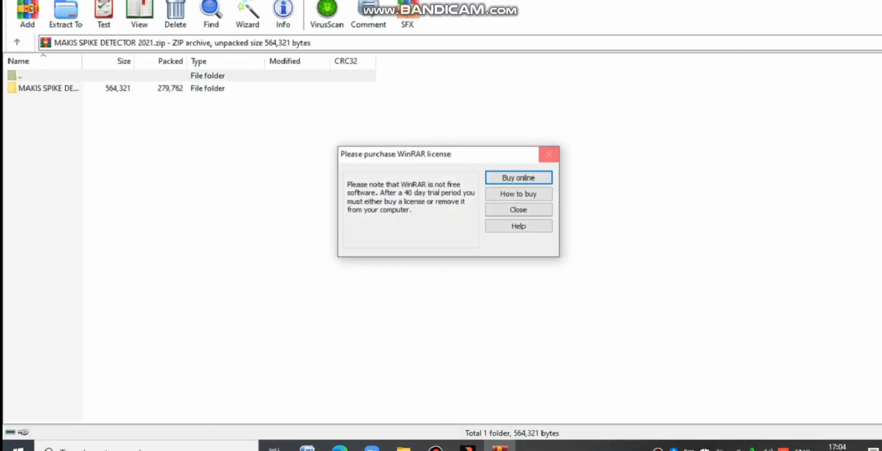
{"action": "left_click", "coordinate": [549, 155]}
{"action": "double_click", "coordinate": [48, 88]}
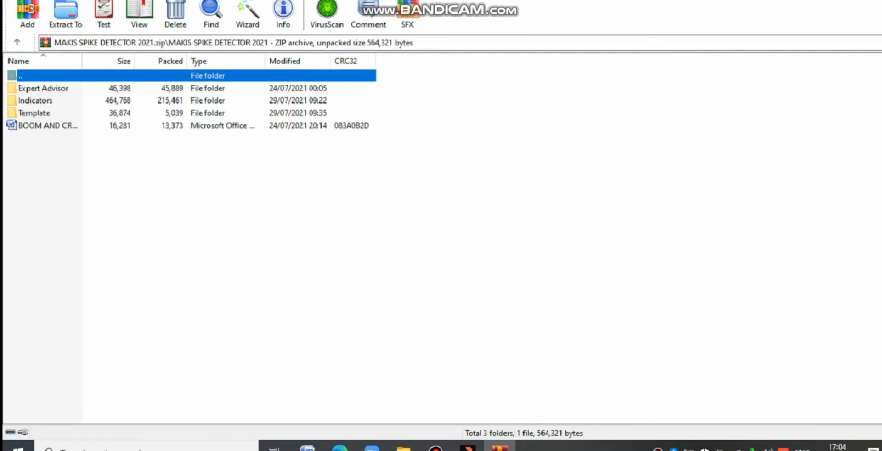
Step: Copy the Ronz SLTP MT5.ex5 file from the archive's Expert Advisor folder
{"action": "key", "text": "Down"}
{"action": "key", "text": "Return"}
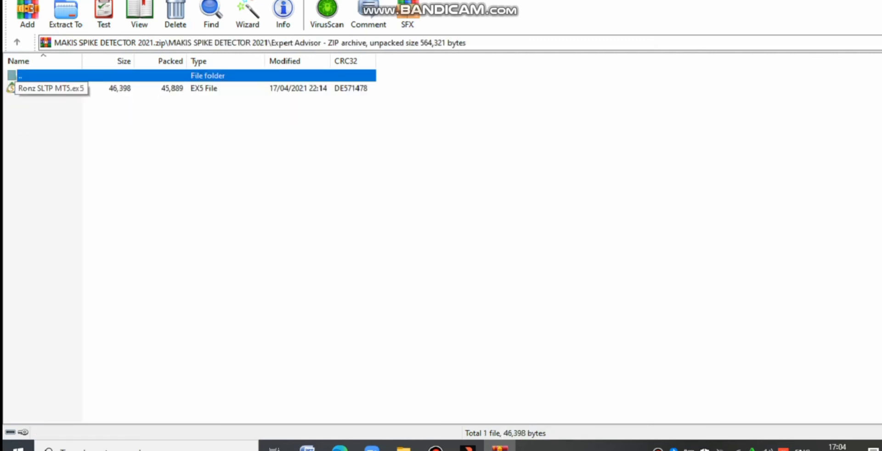
{"action": "key", "text": "Down"}
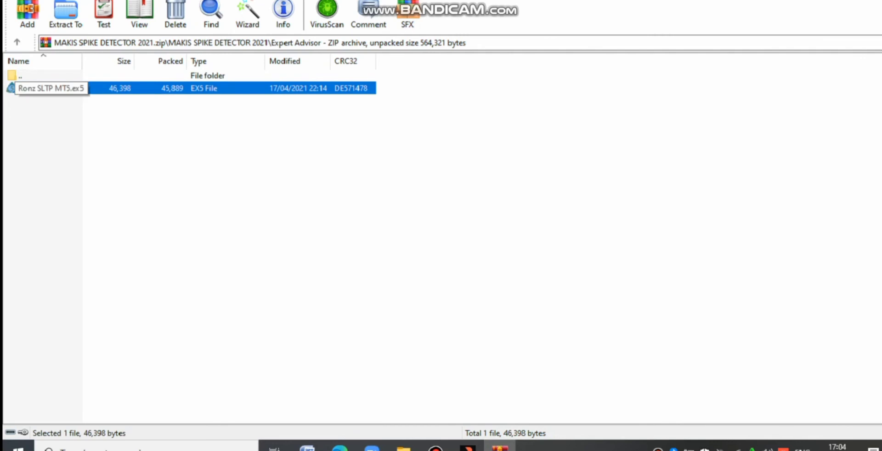
{"action": "right_click", "coordinate": [70, 90]}
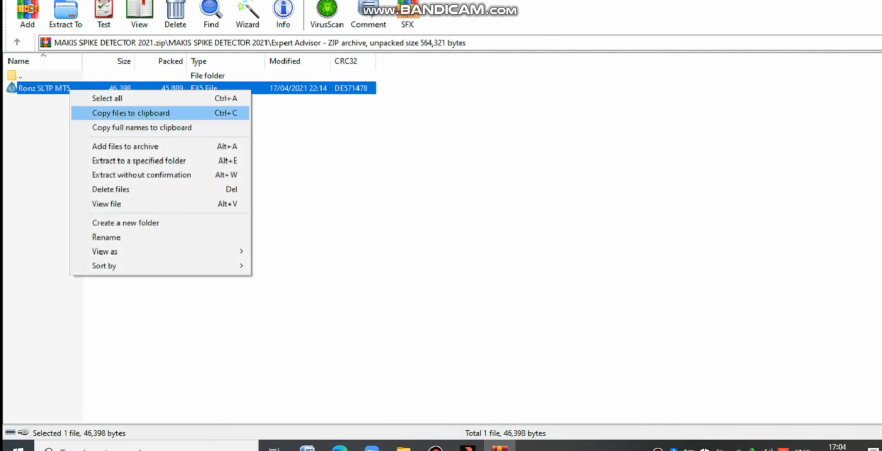
{"action": "key", "text": "Return"}
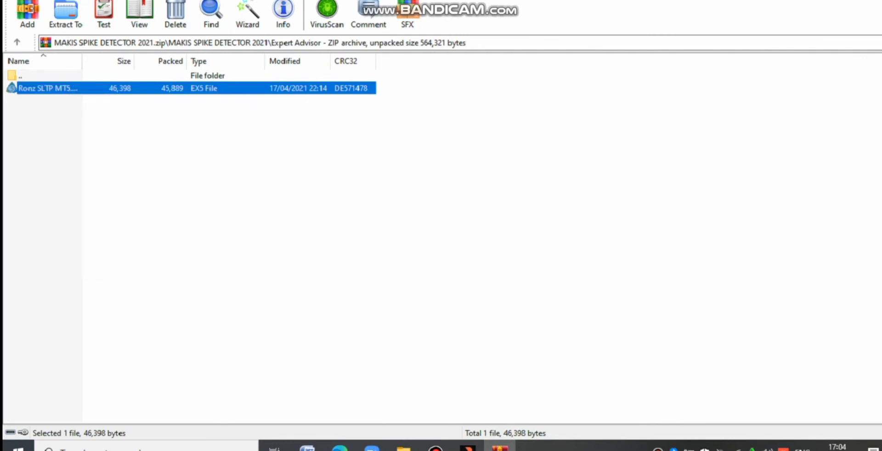
Step: Switch to Deriv MT5, open its data folder and go to MQL5\Experts\Advisors
{"action": "left_click", "coordinate": [468, 448]}
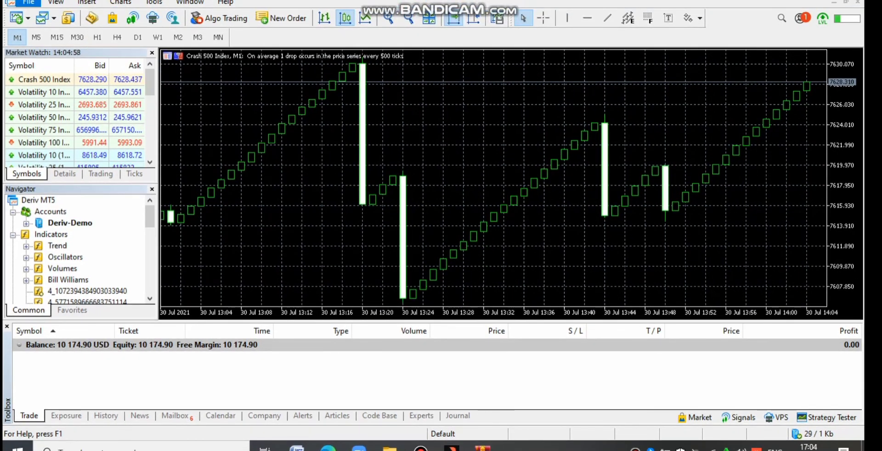
{"action": "left_click", "coordinate": [29, 2]}
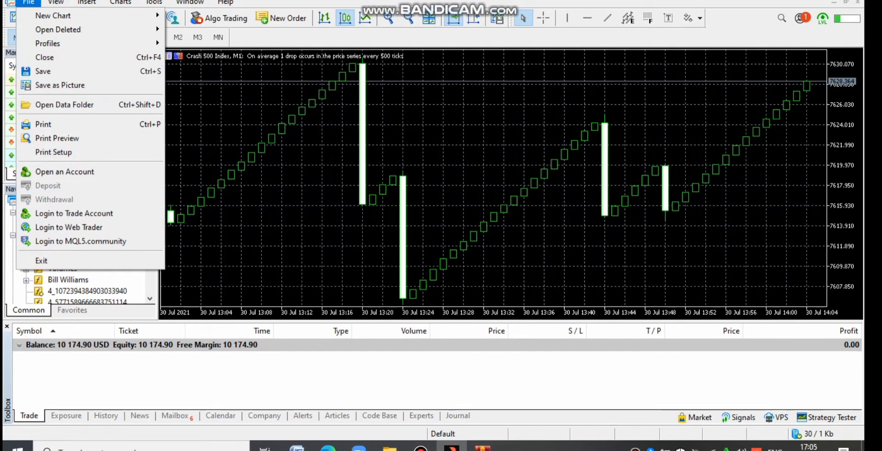
{"action": "left_click", "coordinate": [64, 104]}
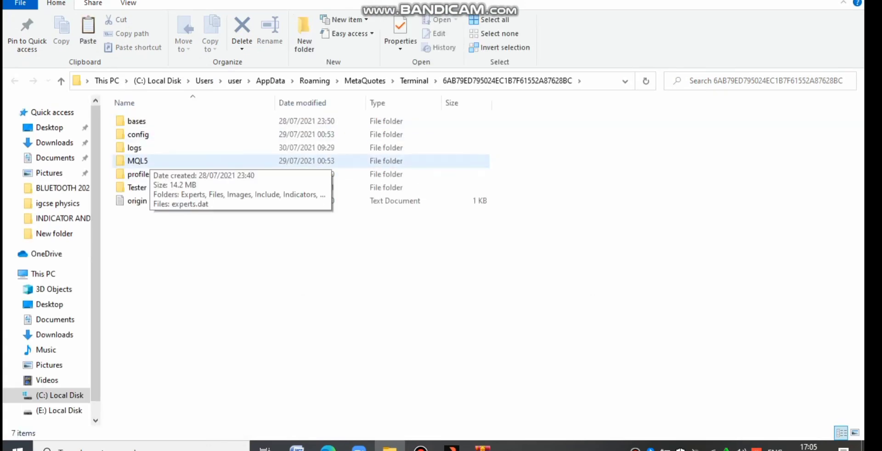
{"action": "left_click", "coordinate": [137, 160]}
{"action": "double_click", "coordinate": [138, 160]}
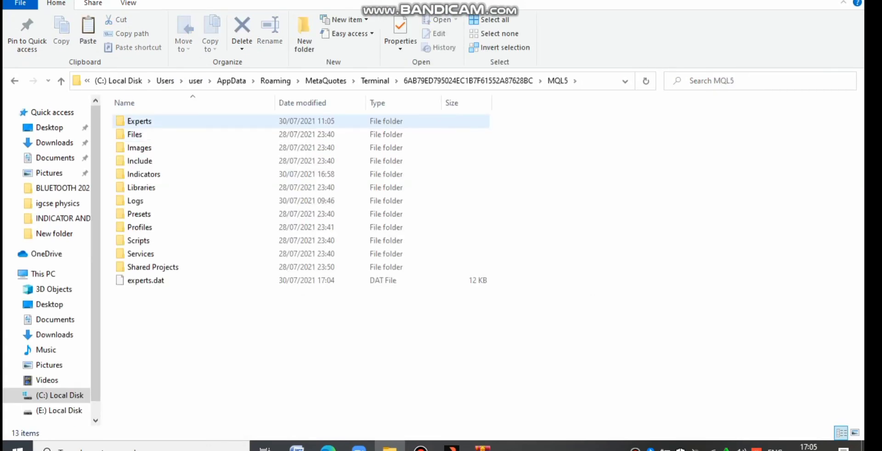
{"action": "left_click", "coordinate": [138, 120]}
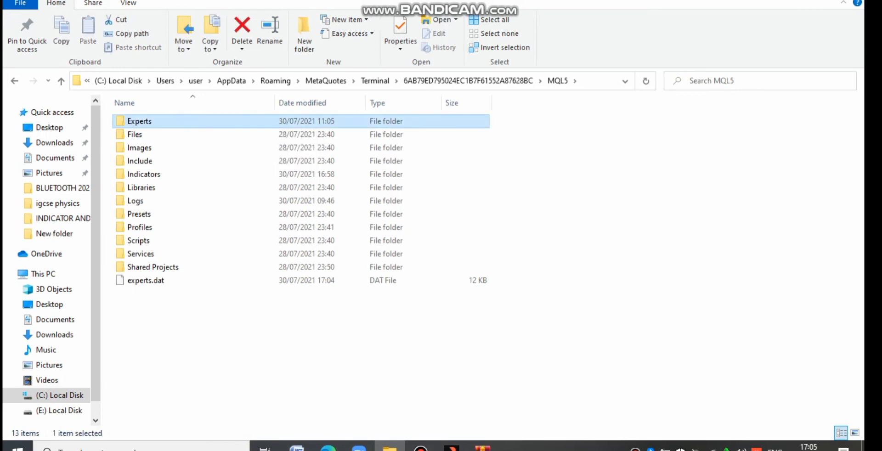
{"action": "double_click", "coordinate": [137, 121]}
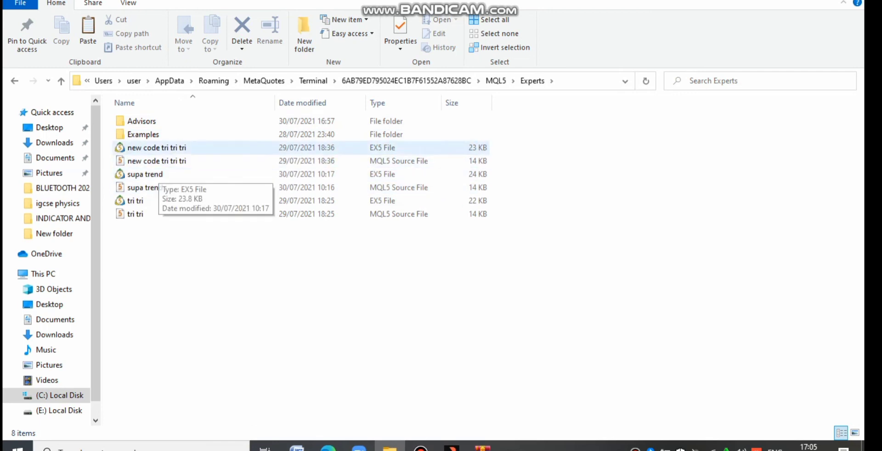
{"action": "double_click", "coordinate": [142, 121]}
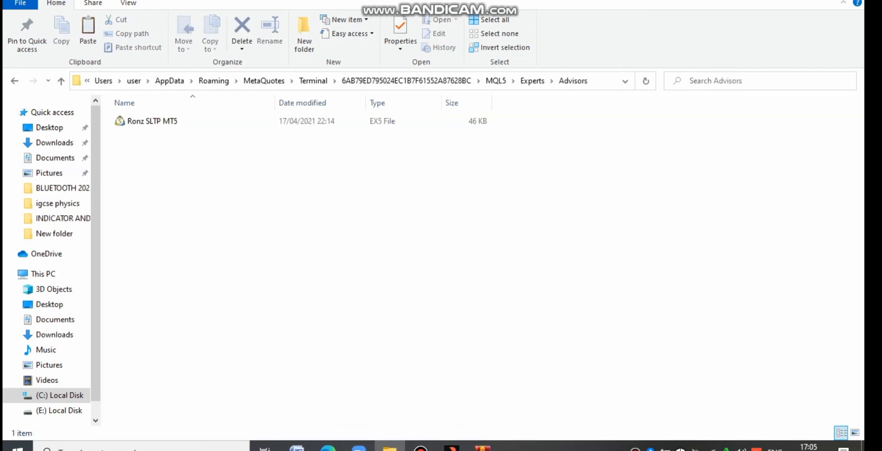
Step: Paste the copied Ronz SLTP MT5 file into the Advisors folder, replacing the existing file, and return to Deriv MT5
{"action": "right_click", "coordinate": [185, 142]}
{"action": "left_click", "coordinate": [215, 229]}
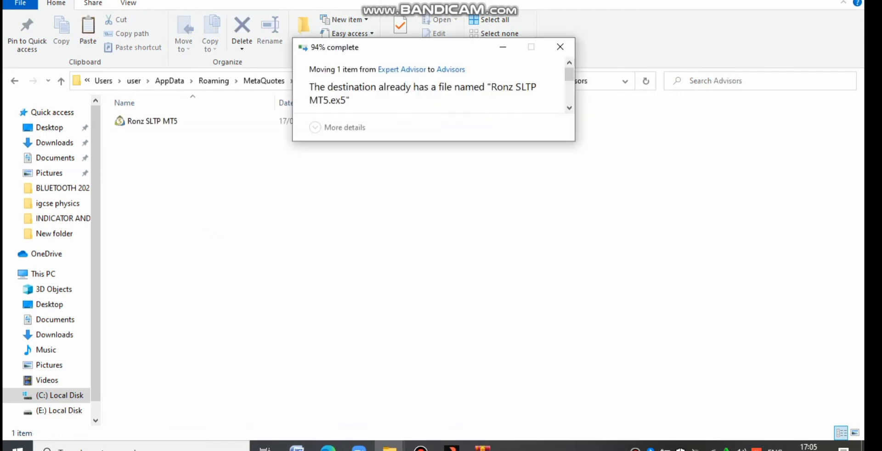
{"action": "left_click", "coordinate": [433, 128]}
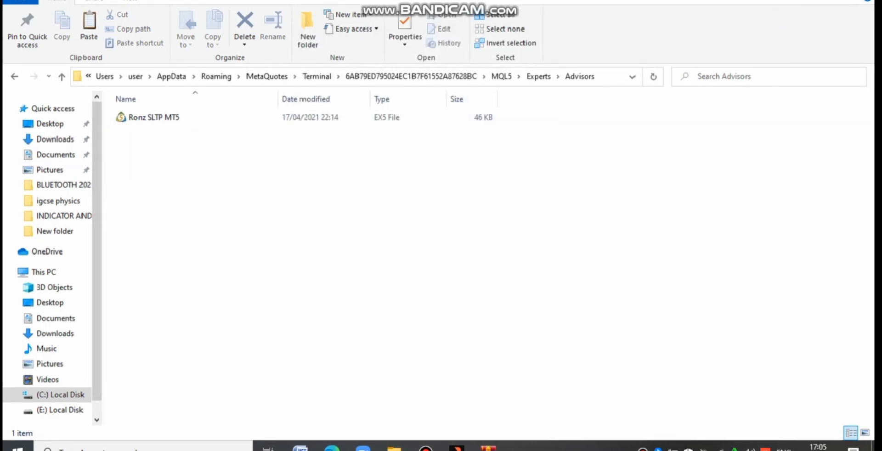
{"action": "left_click", "coordinate": [801, 0]}
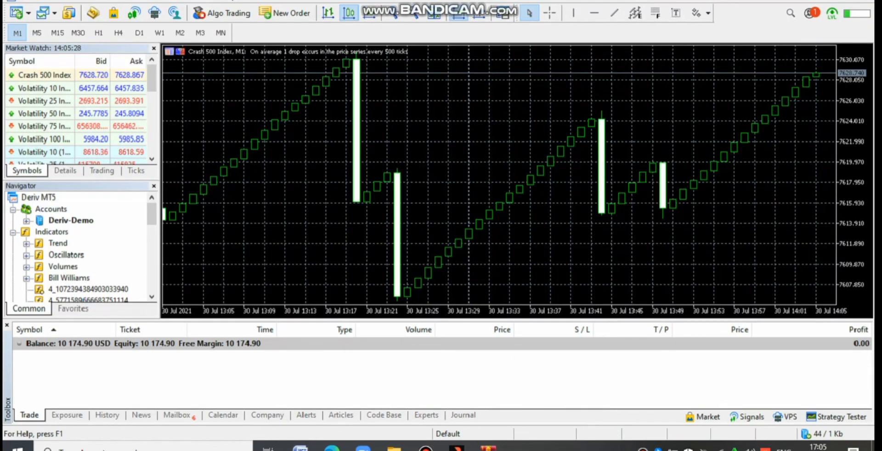
Step: Switch to WinRAR and copy all six EX5 files from the archive's Indicators folder
{"action": "key", "text": "alt+Tab"}
{"action": "left_click", "coordinate": [133, 174]}
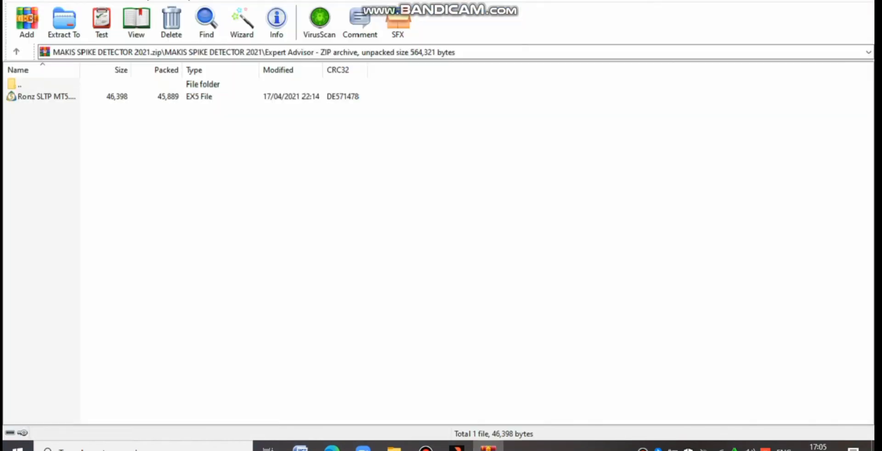
{"action": "left_click", "coordinate": [17, 52]}
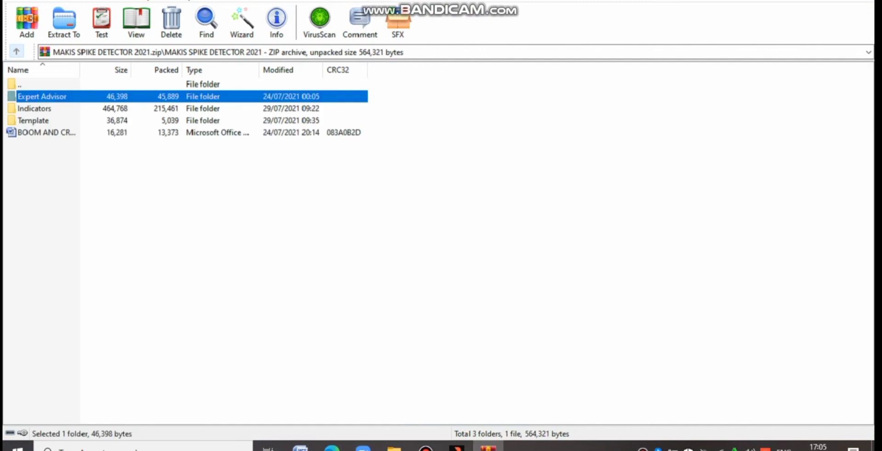
{"action": "left_click", "coordinate": [133, 180]}
{"action": "double_click", "coordinate": [35, 108]}
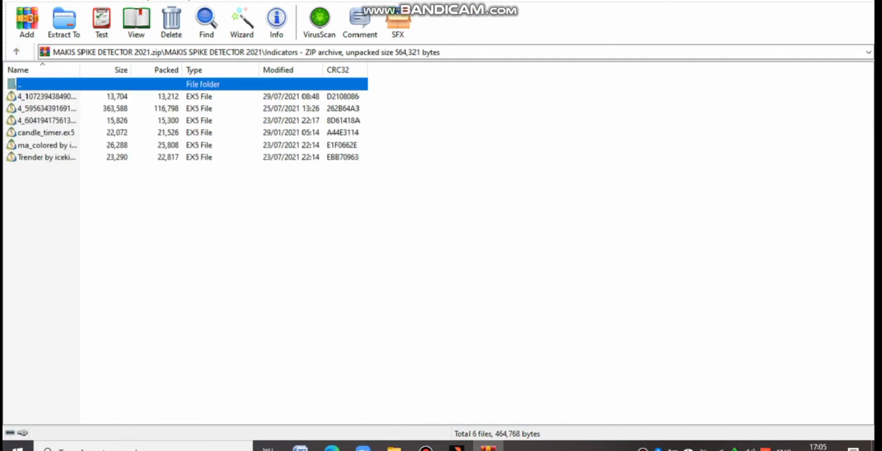
{"action": "left_click_drag", "start_coordinate": [51, 110], "coordinate": [65, 193]}
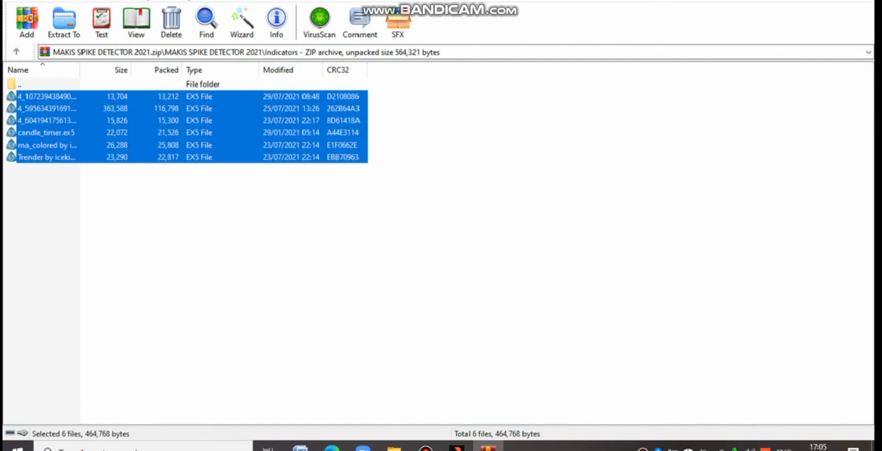
{"action": "right_click", "coordinate": [69, 97]}
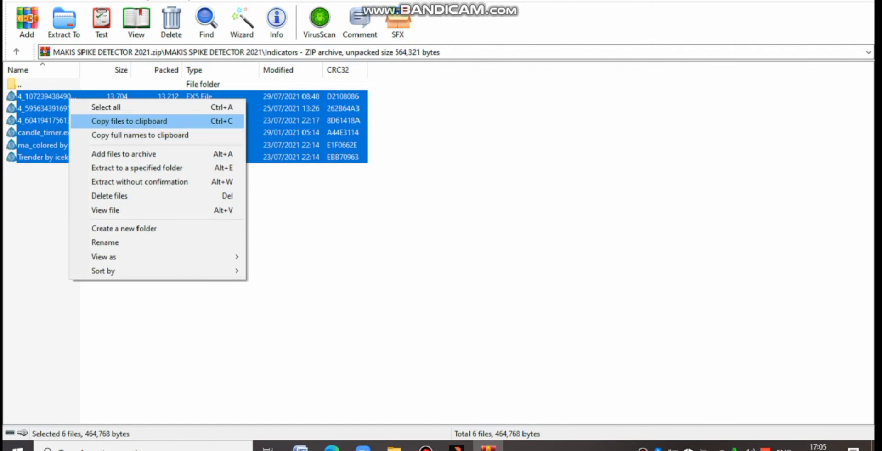
{"action": "left_click", "coordinate": [118, 121]}
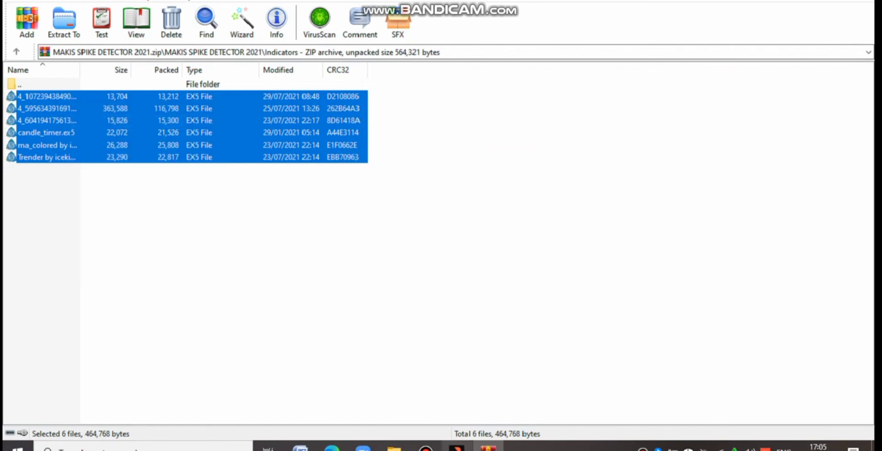
Step: Switch to Deriv MT5, open its data folder again and go to MQL5\Indicators
{"action": "left_click", "coordinate": [456, 448]}
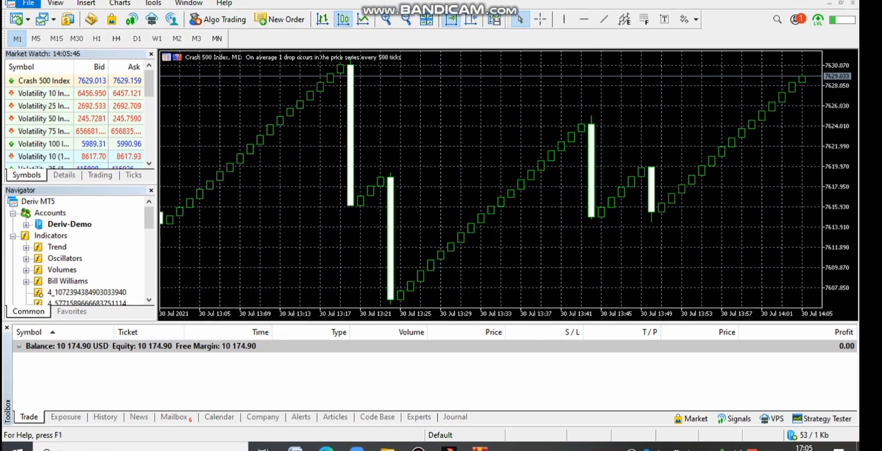
{"action": "left_click", "coordinate": [28, 3]}
{"action": "left_click", "coordinate": [65, 107]}
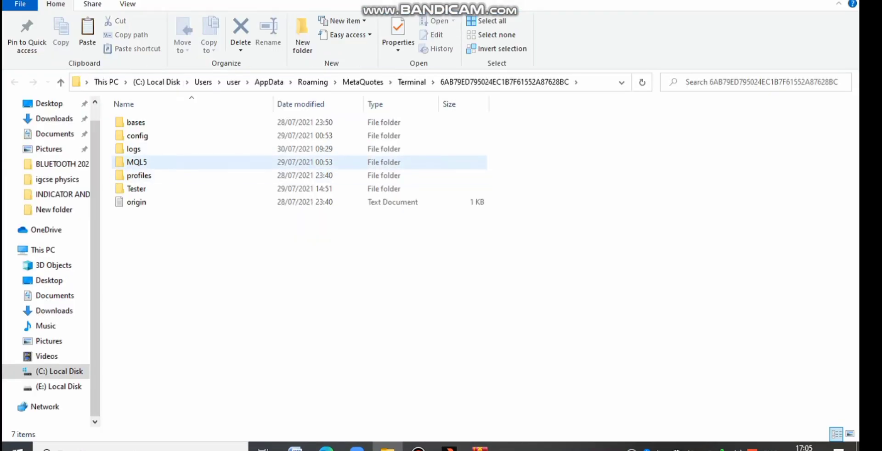
{"action": "double_click", "coordinate": [137, 163]}
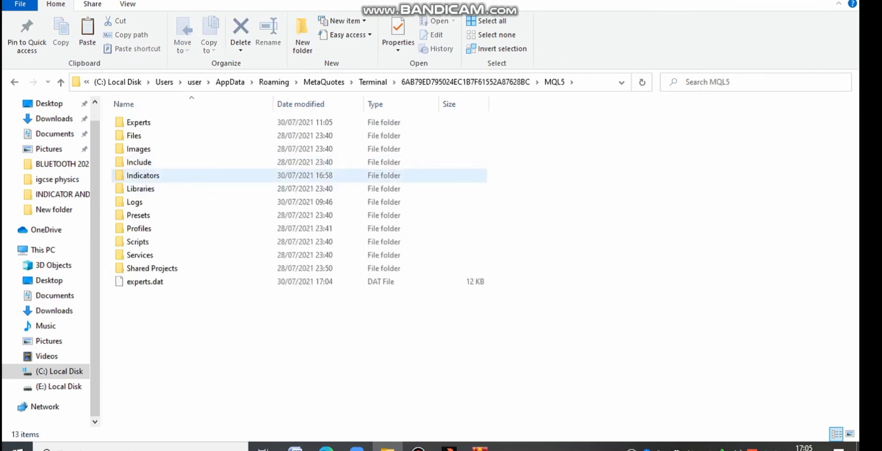
{"action": "double_click", "coordinate": [143, 176]}
Step: Paste the six indicator files into the Indicators folder, replacing the files with the same names, and close the folder window
{"action": "right_click", "coordinate": [547, 176]}
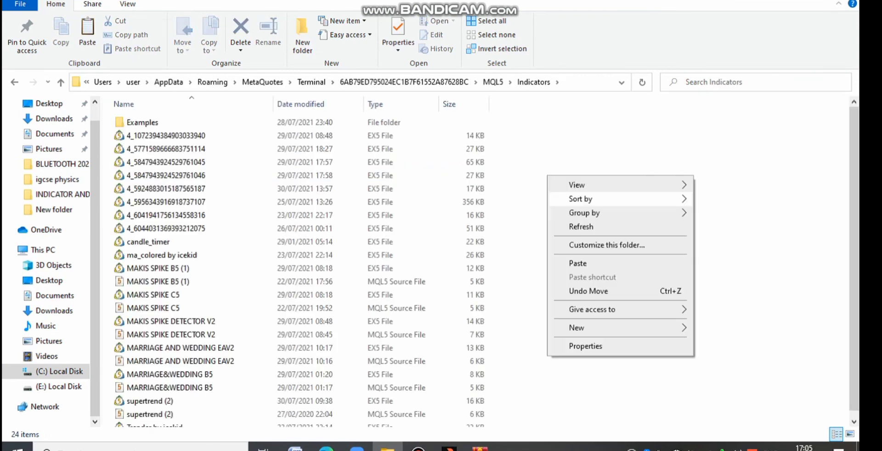
{"action": "left_click", "coordinate": [578, 264]}
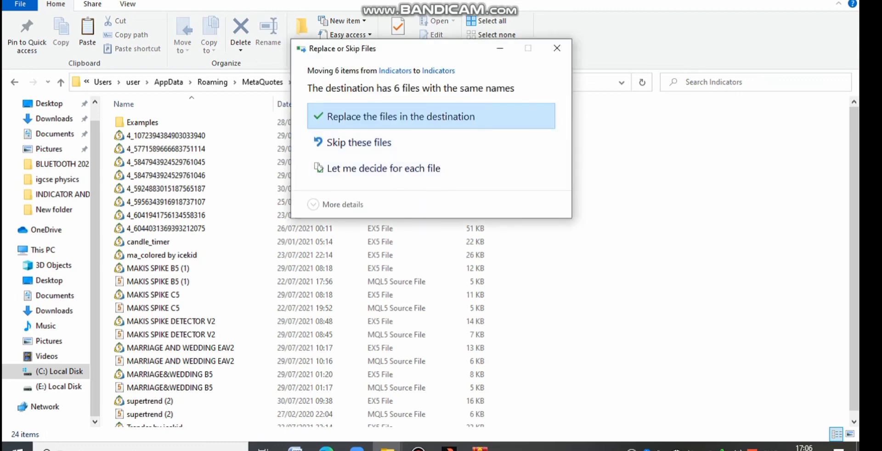
{"action": "left_click", "coordinate": [395, 112]}
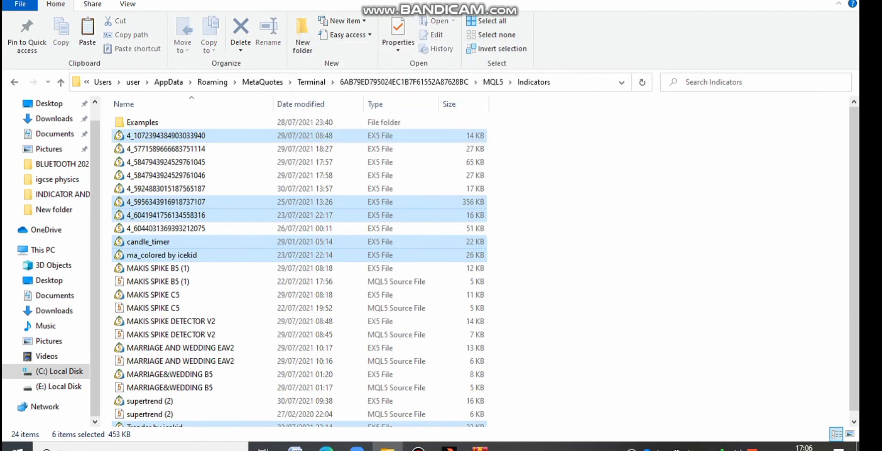
{"action": "left_click", "coordinate": [580, 171]}
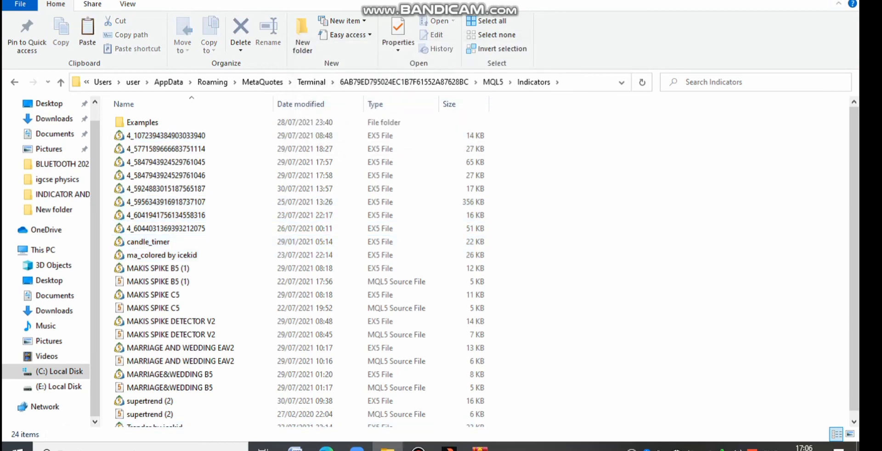
{"action": "left_click", "coordinate": [870, 2]}
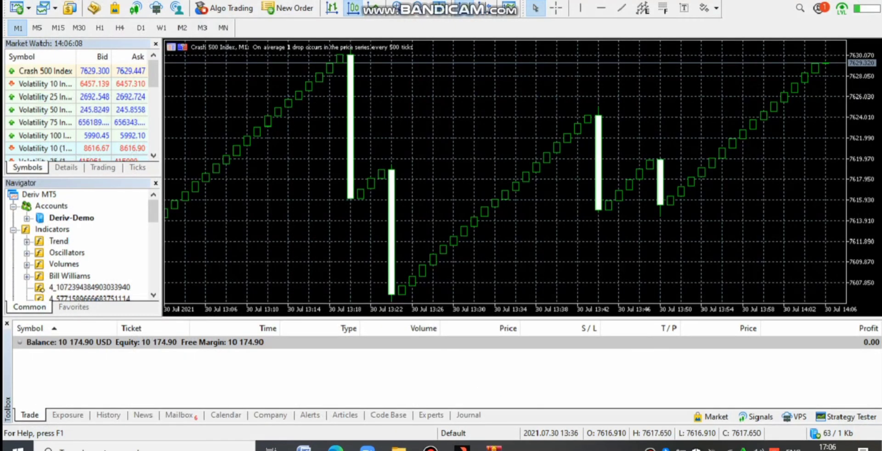
Step: Switch to WinRAR and copy both MAKIS SPIKE TPL files from the archive's Template folder
{"action": "left_click", "coordinate": [494, 448]}
{"action": "left_click", "coordinate": [487, 239]}
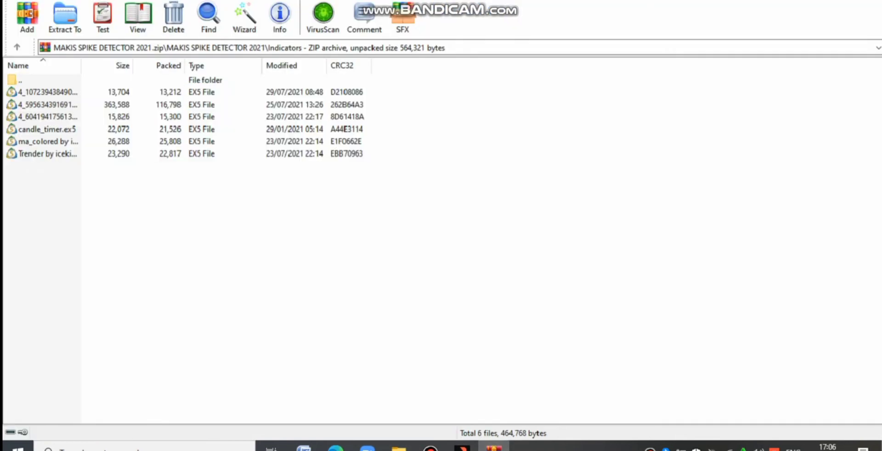
{"action": "left_click", "coordinate": [17, 47]}
{"action": "left_click", "coordinate": [441, 239]}
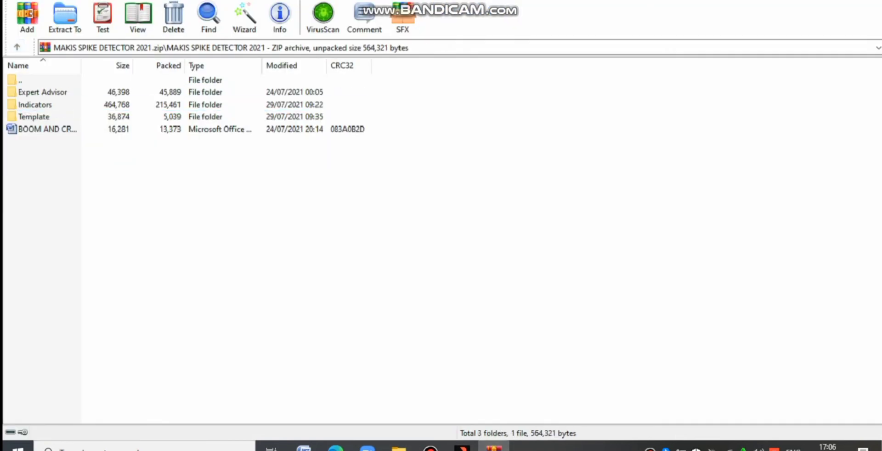
{"action": "double_click", "coordinate": [34, 117]}
{"action": "left_click", "coordinate": [441, 239]}
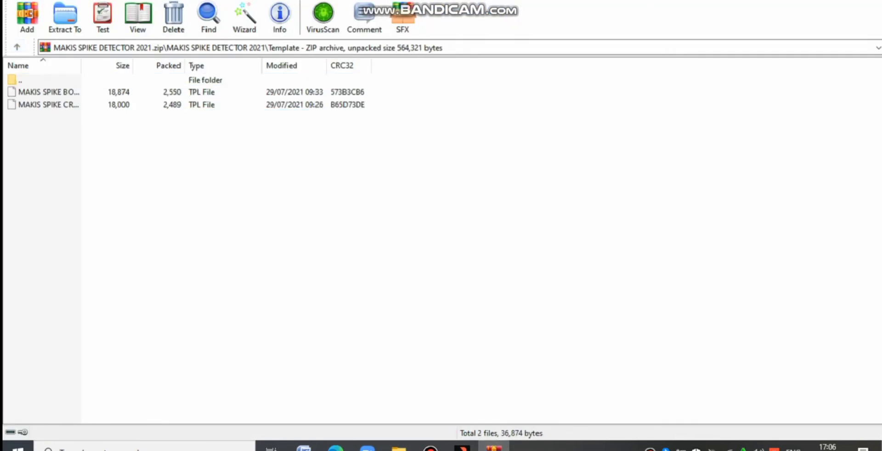
{"action": "left_click_drag", "start_coordinate": [105, 122], "coordinate": [118, 93]}
{"action": "right_click", "coordinate": [122, 92]}
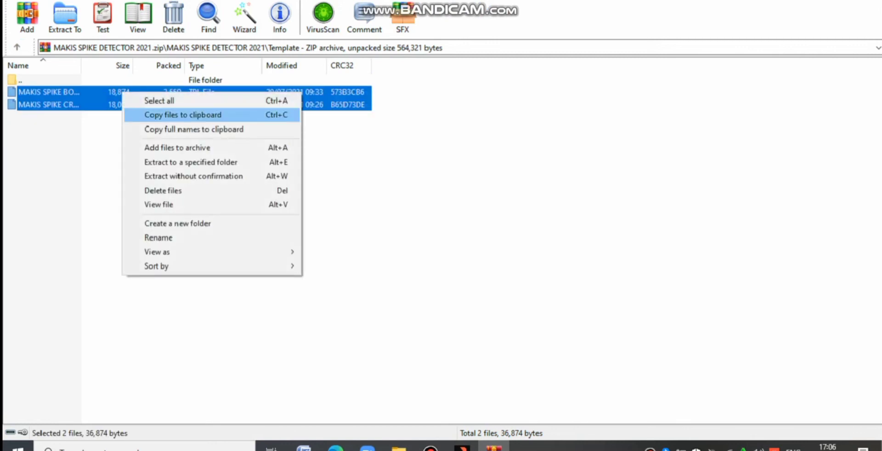
{"action": "left_click", "coordinate": [182, 115]}
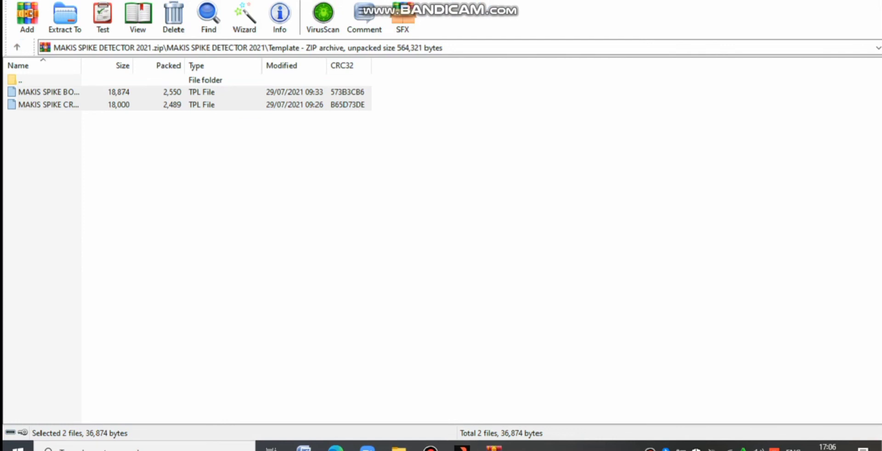
{"action": "left_click_drag", "start_coordinate": [90, 1], "coordinate": [90, 0]}
{"action": "left_click", "coordinate": [13, 0]}
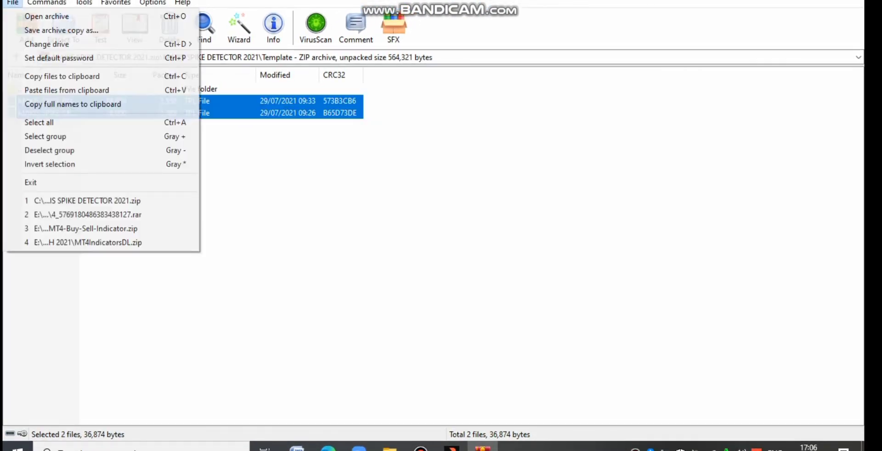